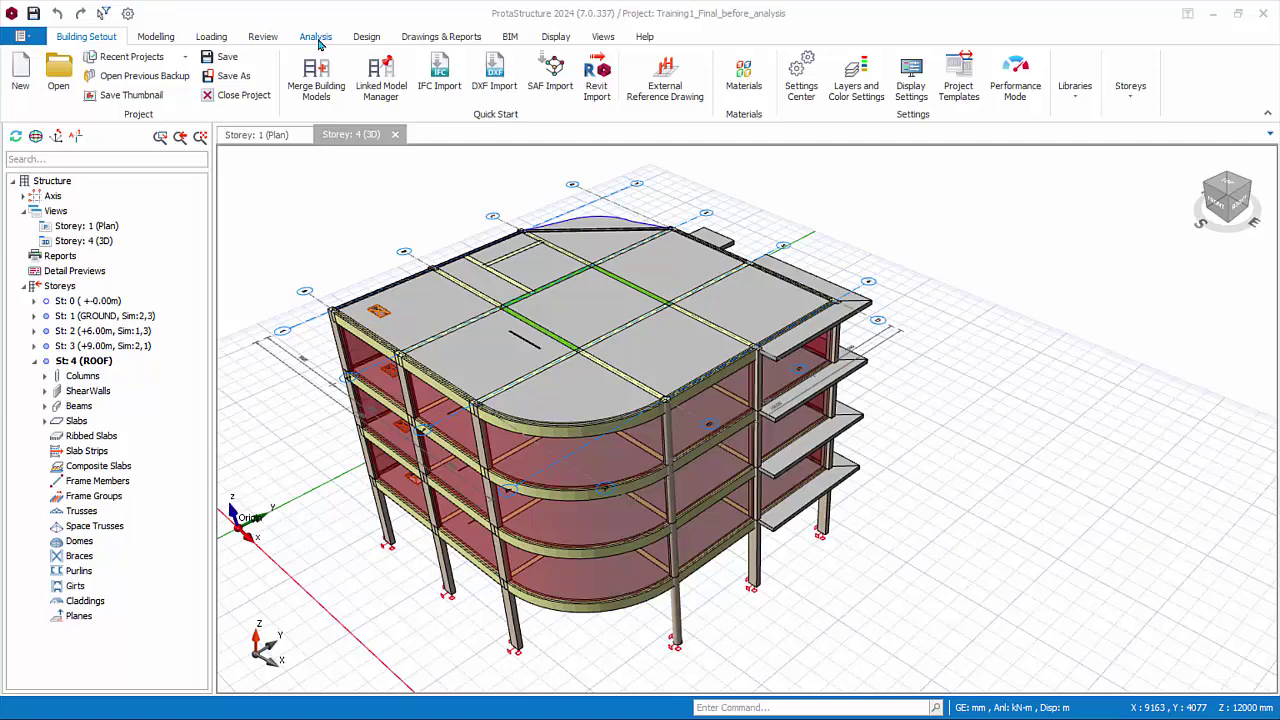
Open the Building Analysis dialog from the Analysis tab
left_click(316, 37)
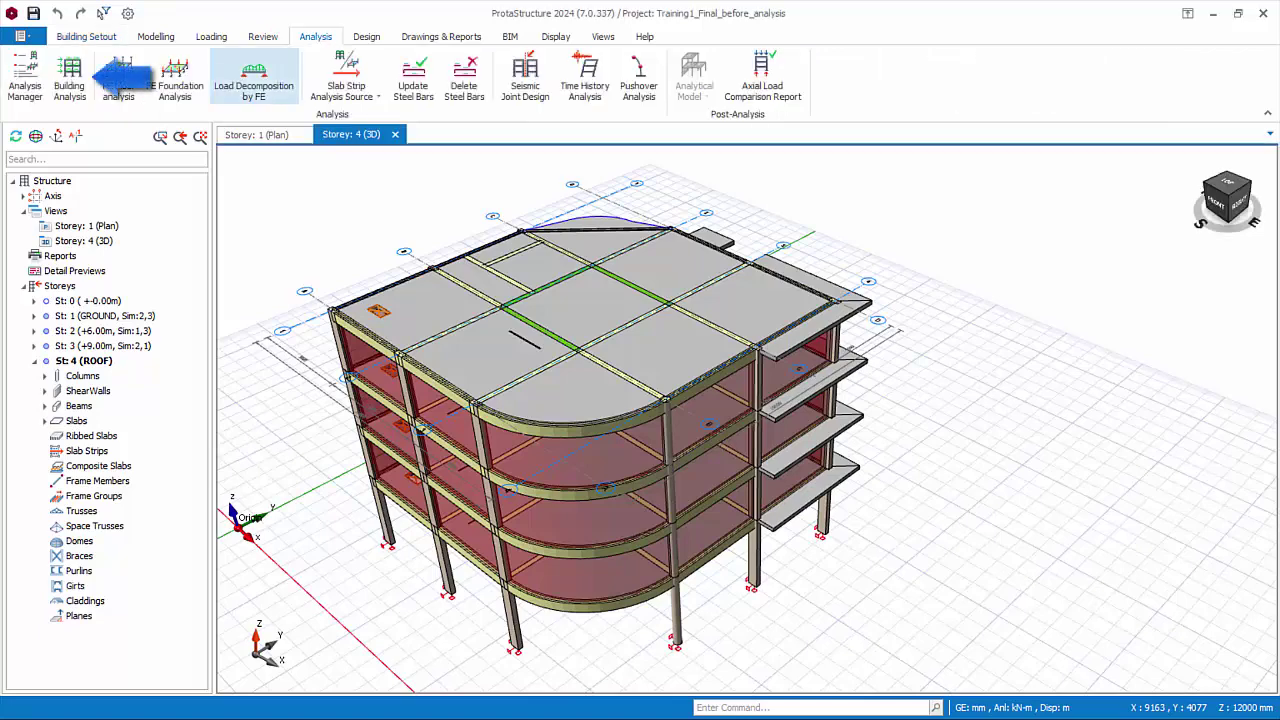
left_click(70, 80)
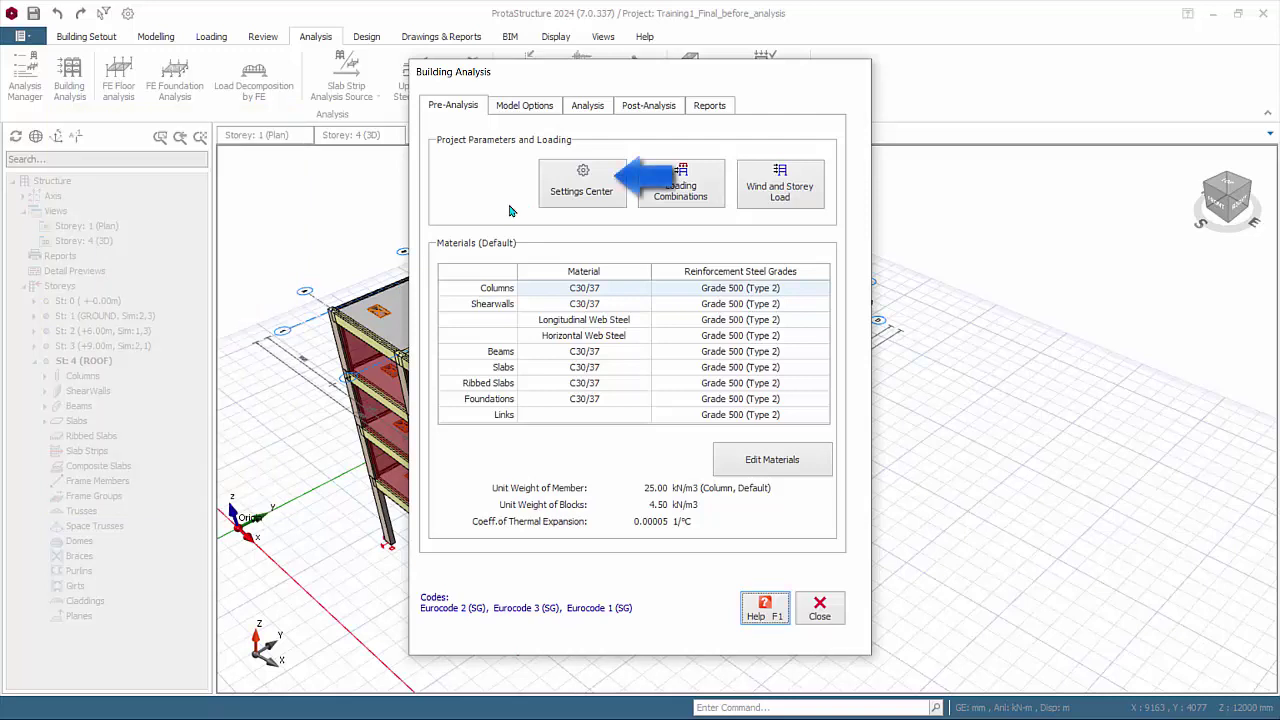
In Settings Center, review Lateral Loading: notional loads with factor 0.005 and participation factor 0.3
left_click(583, 186)
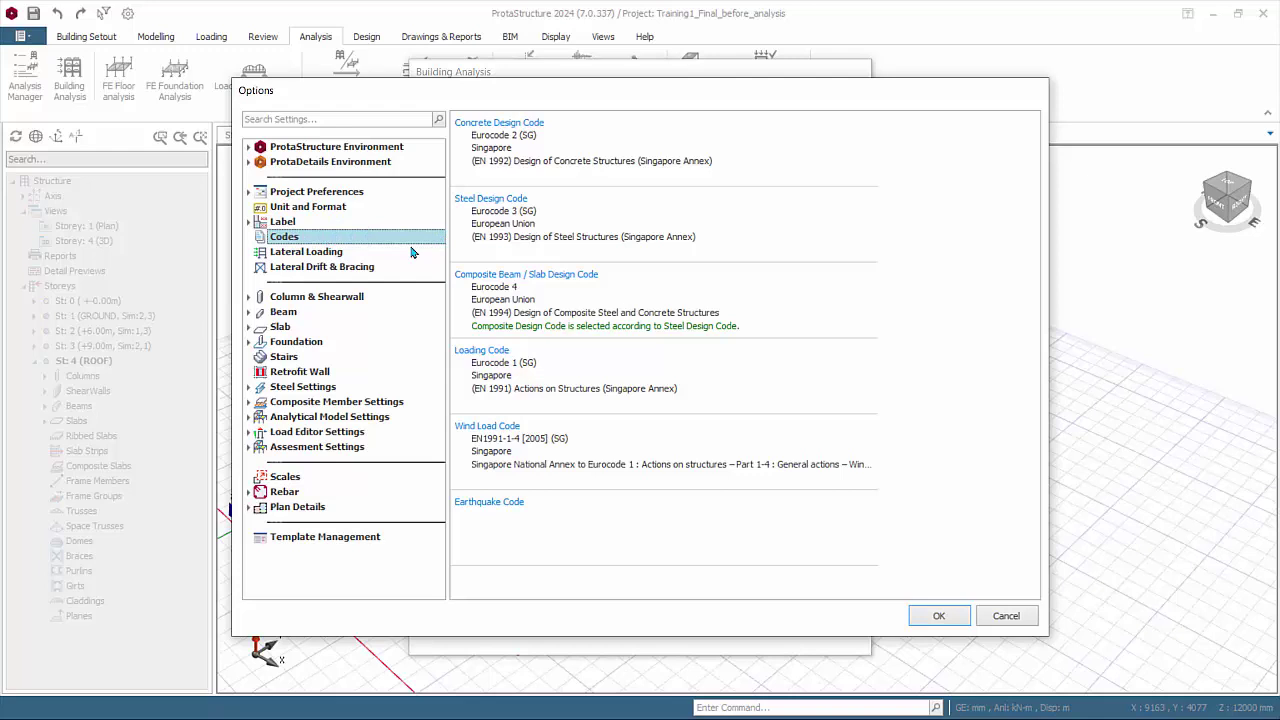
left_click(483, 283)
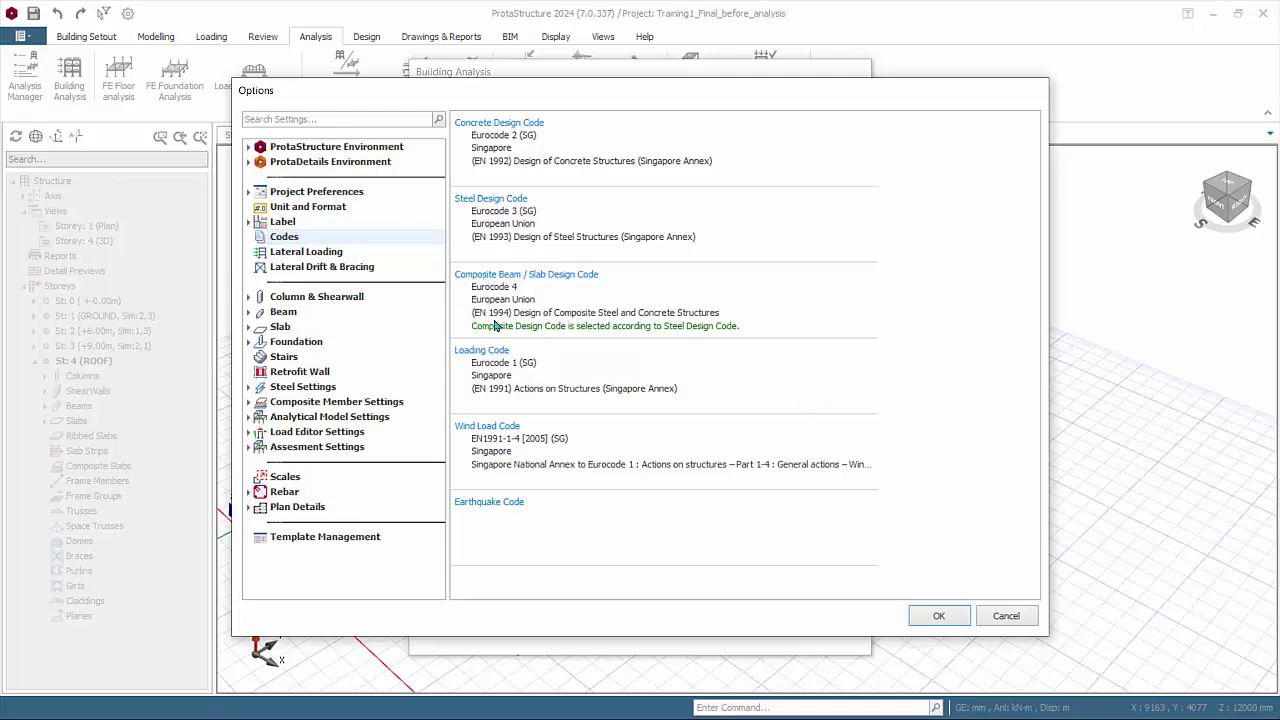
left_click(310, 252)
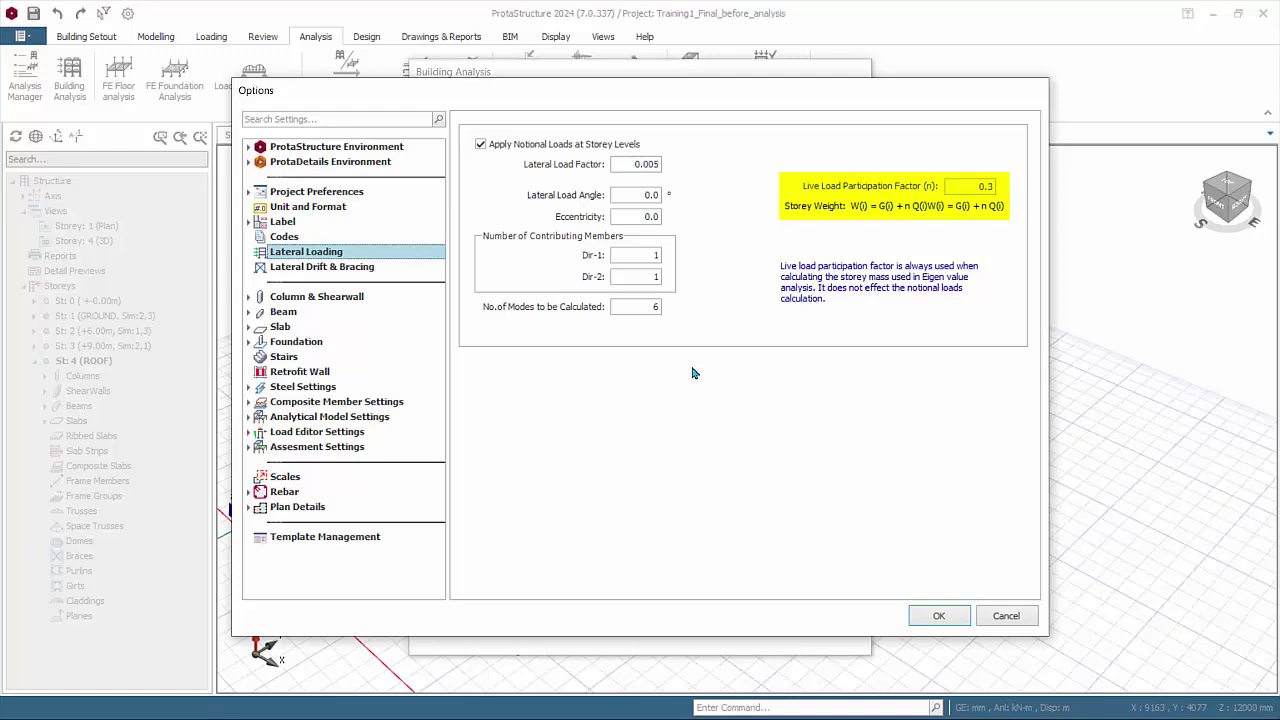
Review Lateral Drift & Bracing: columns braced in both directions, sway amplification 1.000
left_click(348, 268)
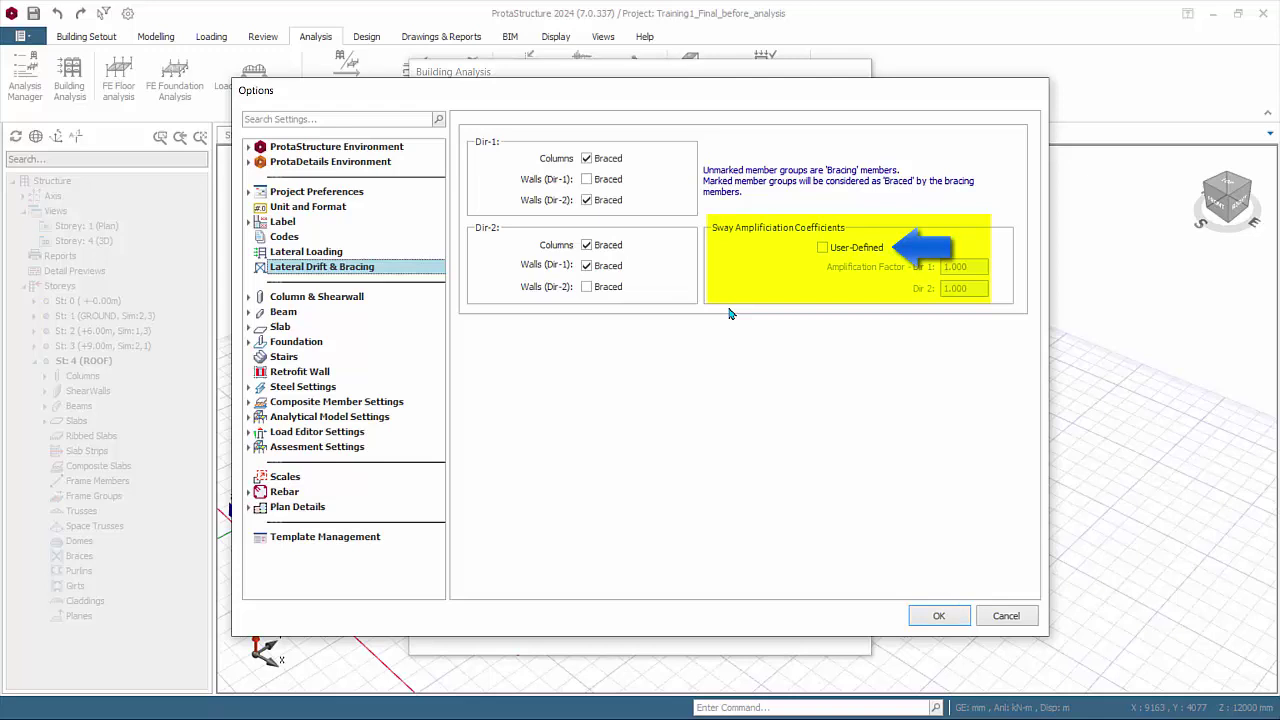
Under Unit and Format, change the Displacement unit from m to mm
left_click(318, 207)
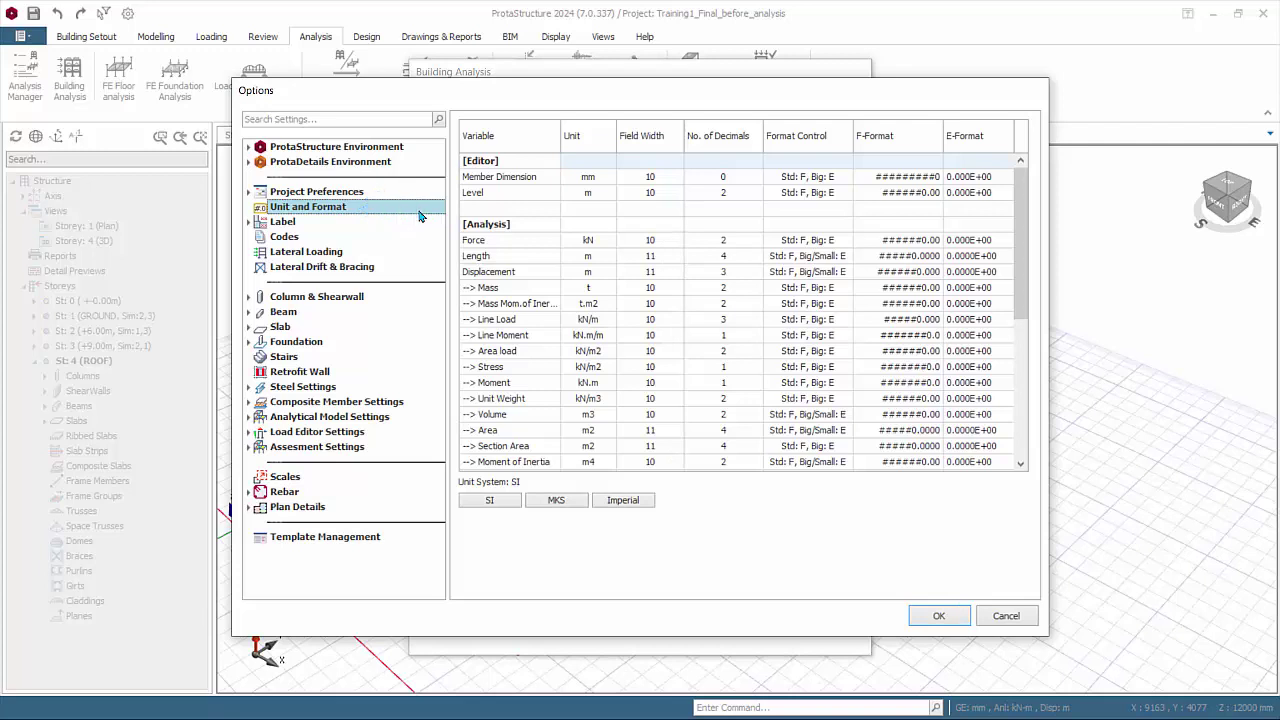
left_click(605, 274)
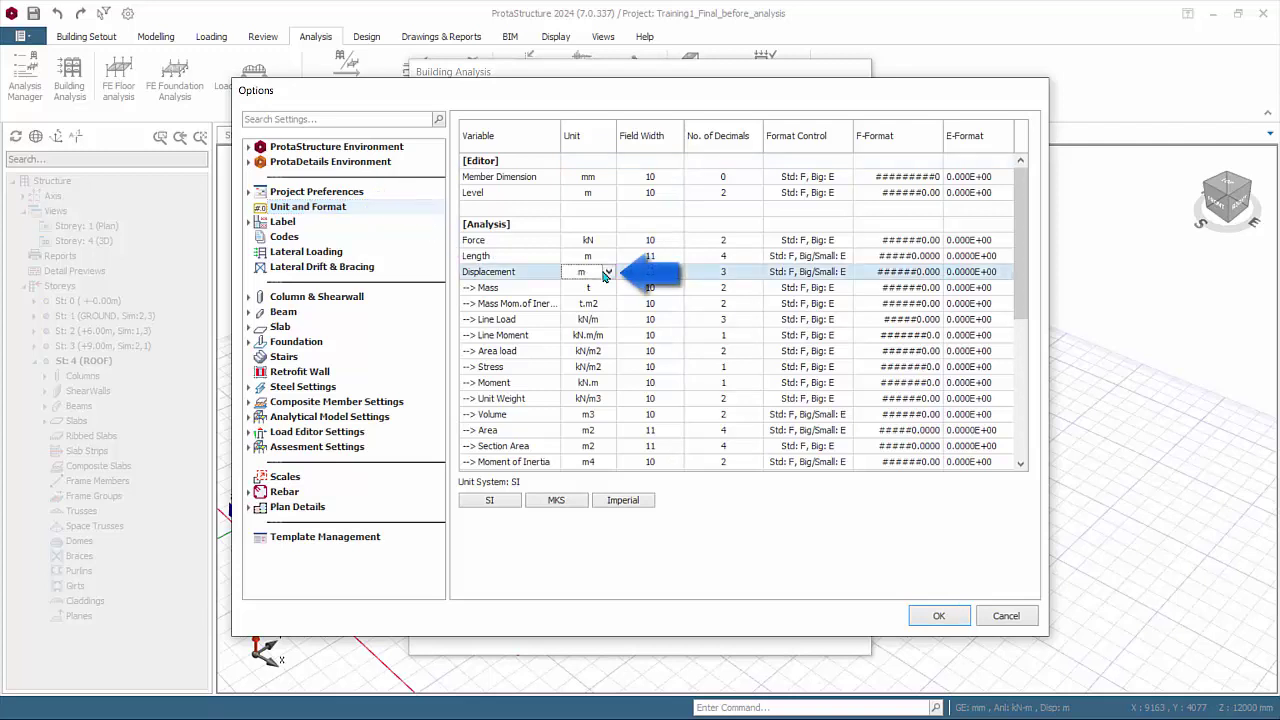
left_click(606, 272)
left_click(586, 288)
Confirm the Options changes and open the Load Combination Editor
left_click(937, 616)
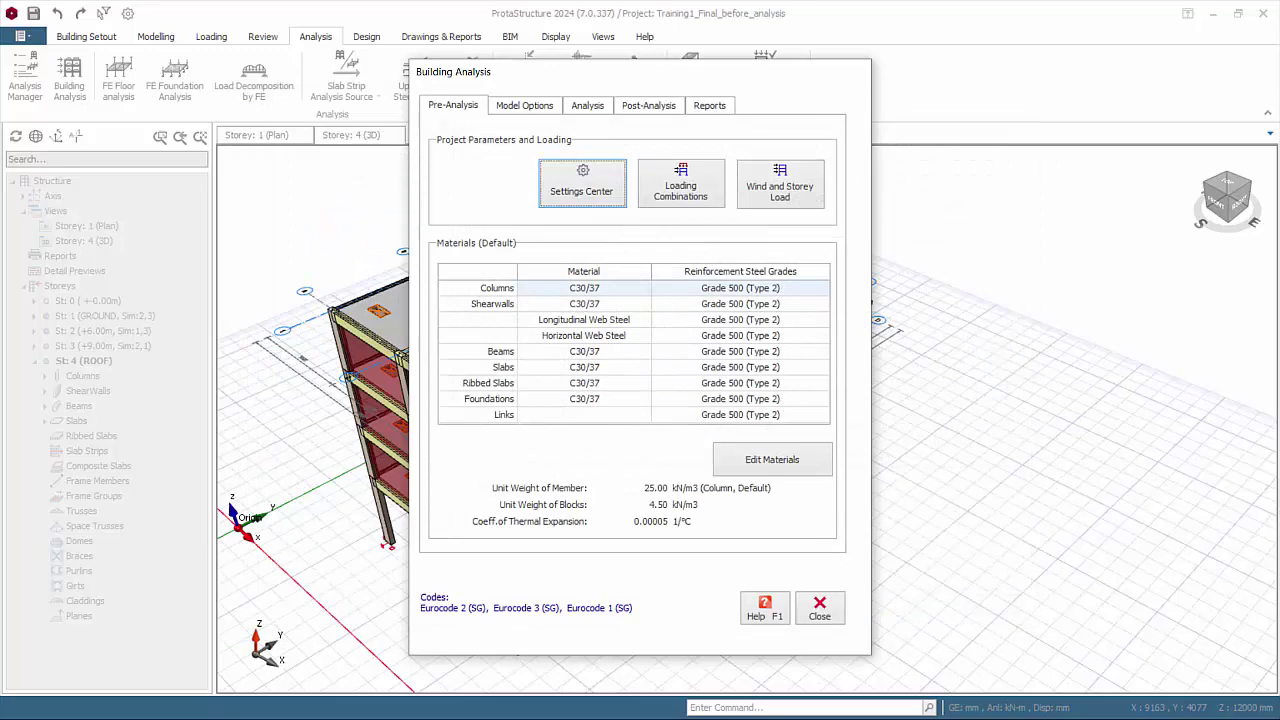
left_click(681, 183)
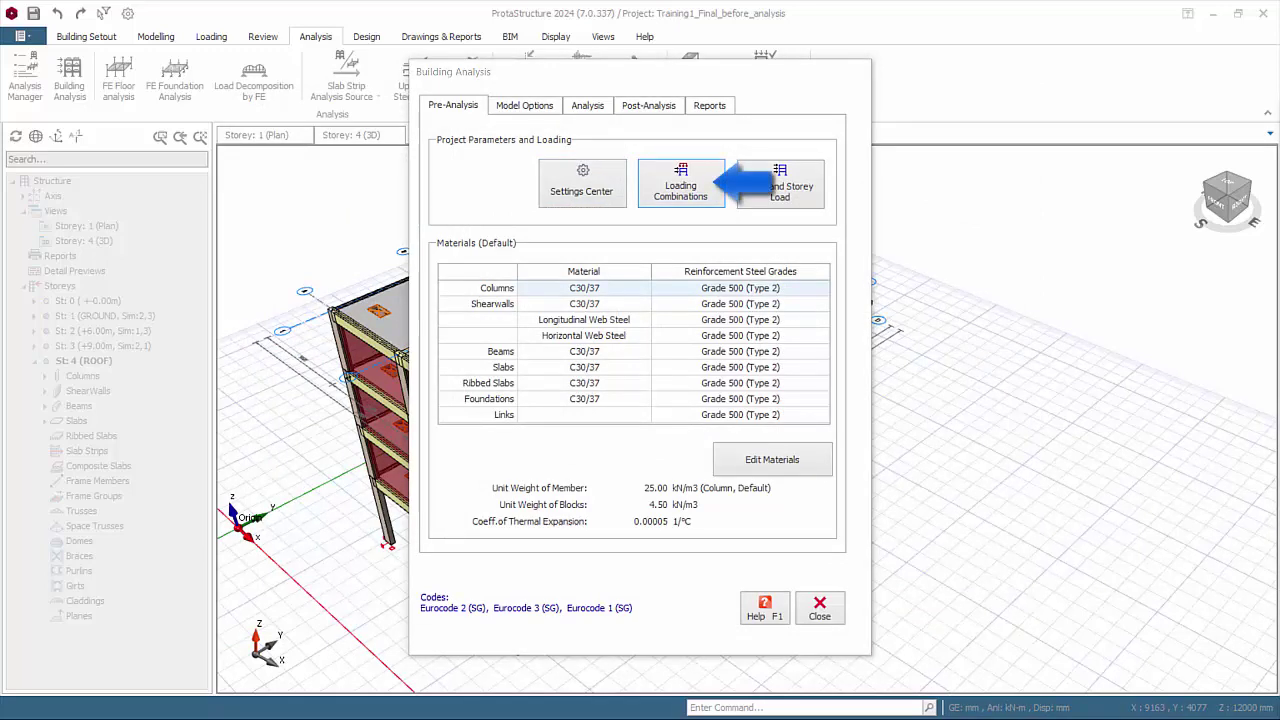
left_click(686, 200)
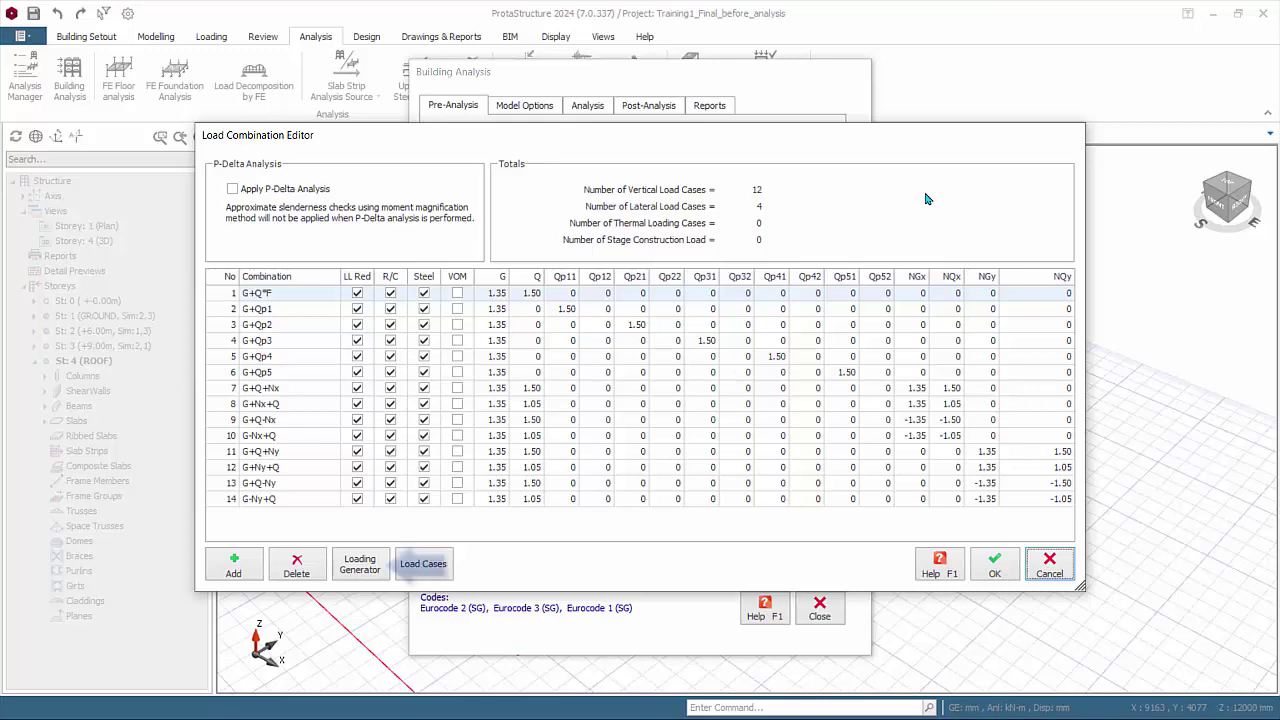
In the Loading Generator, include all pattern load arrangements with direction-dependent pattern loading
left_click(365, 568)
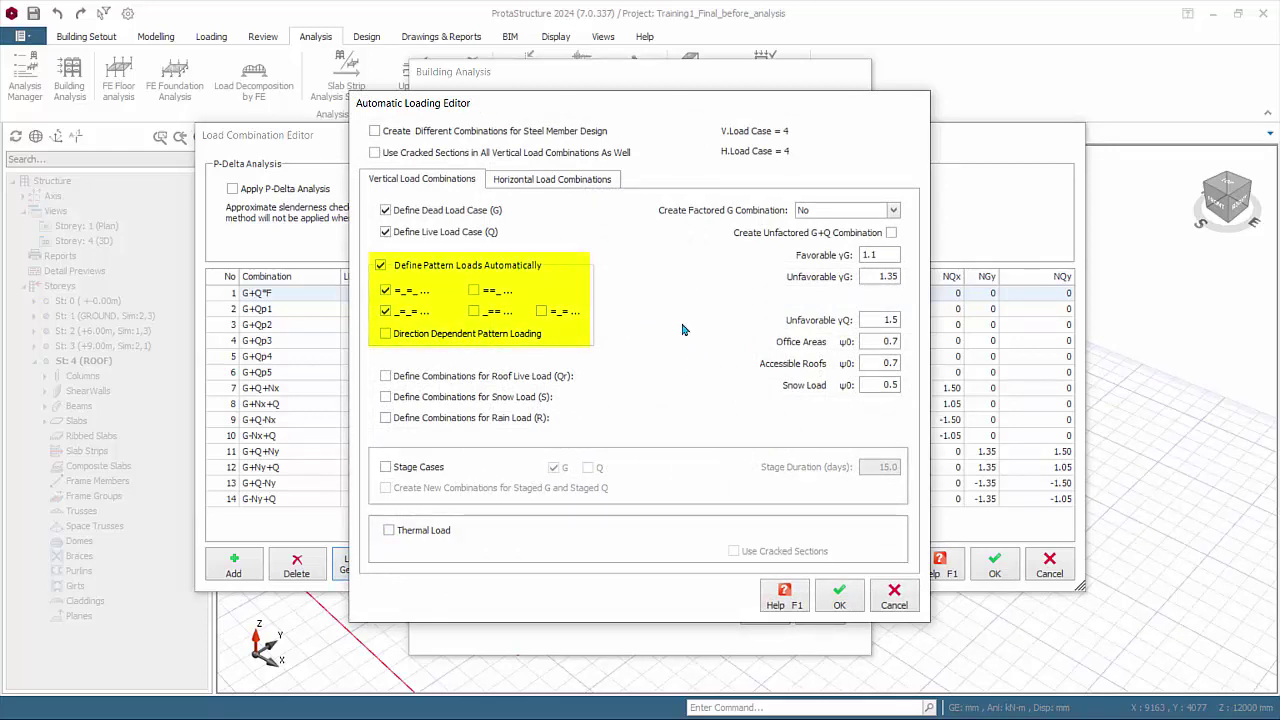
left_click(475, 290)
left_click(481, 312)
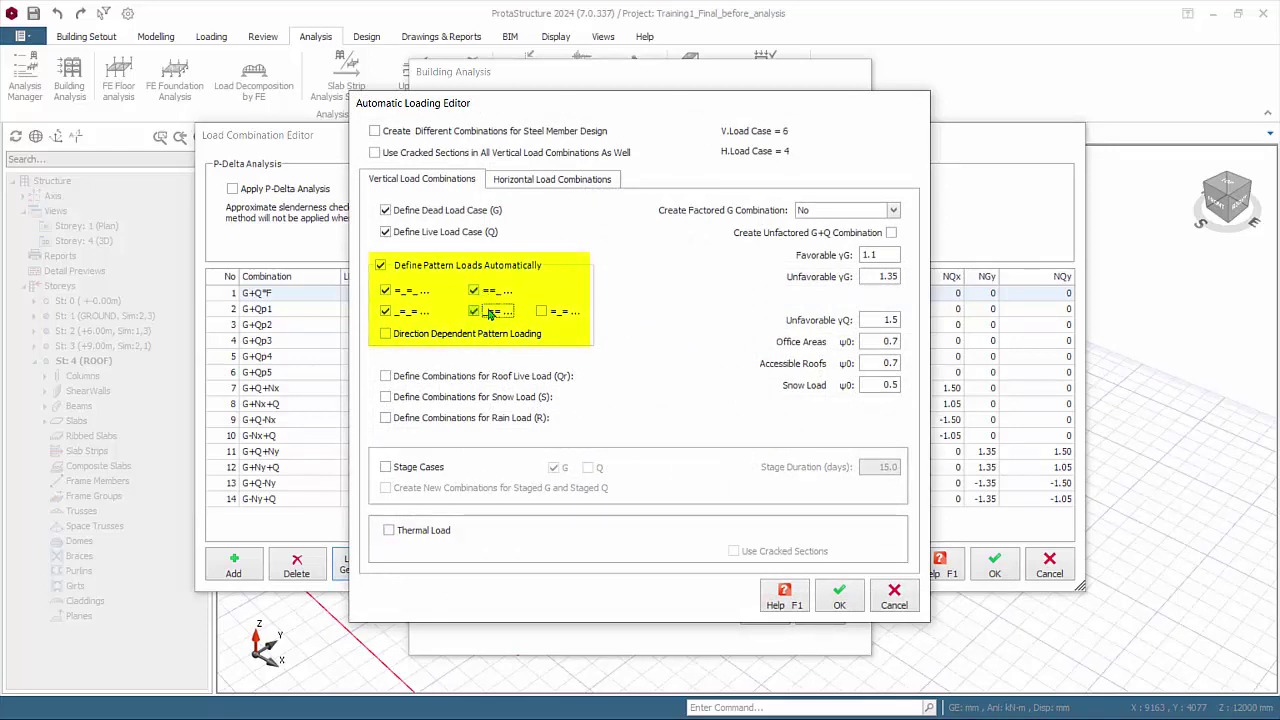
left_click(541, 311)
left_click(385, 335)
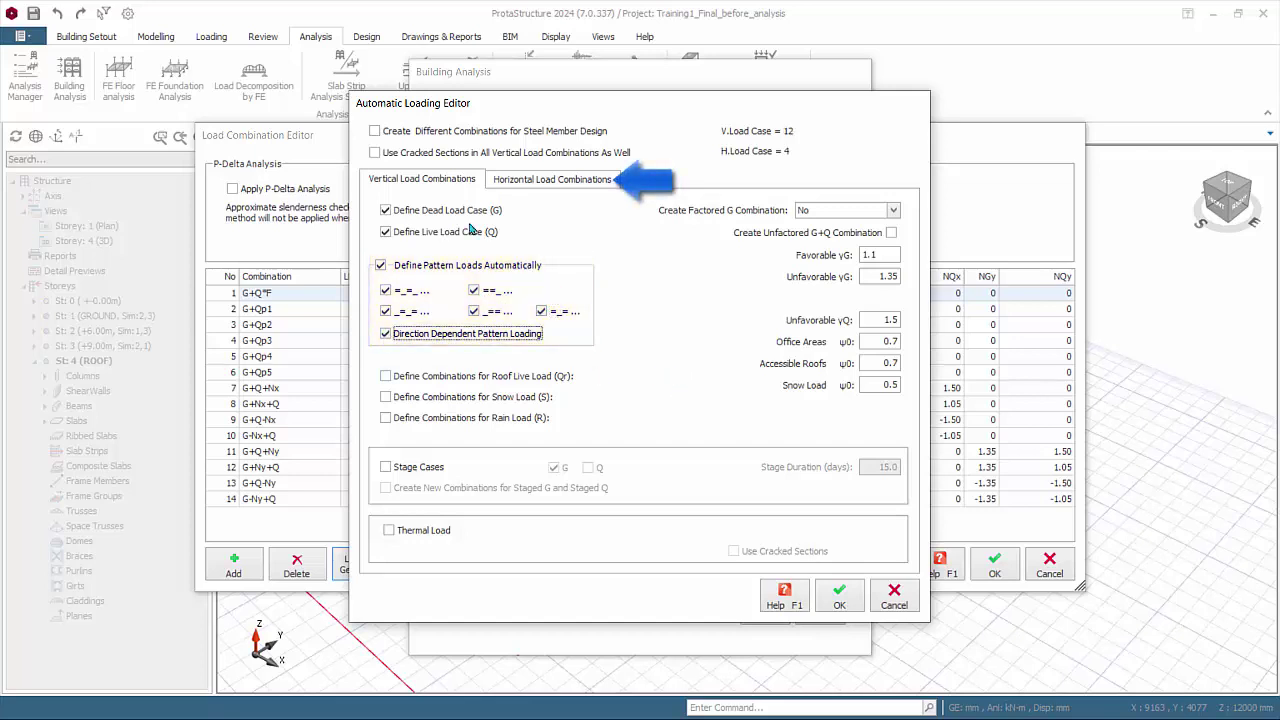
Include Wx and Wy wind loading without separate negative wind cases, and generate the combinations
left_click(533, 178)
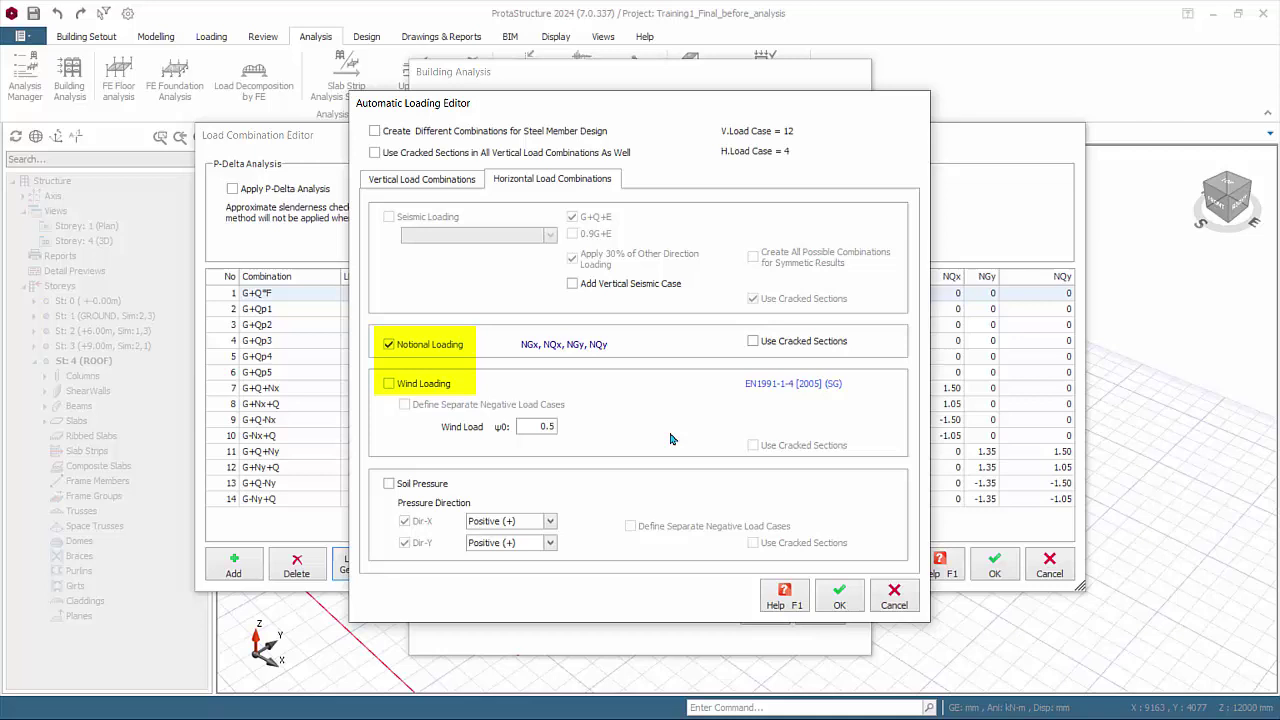
left_click(389, 383)
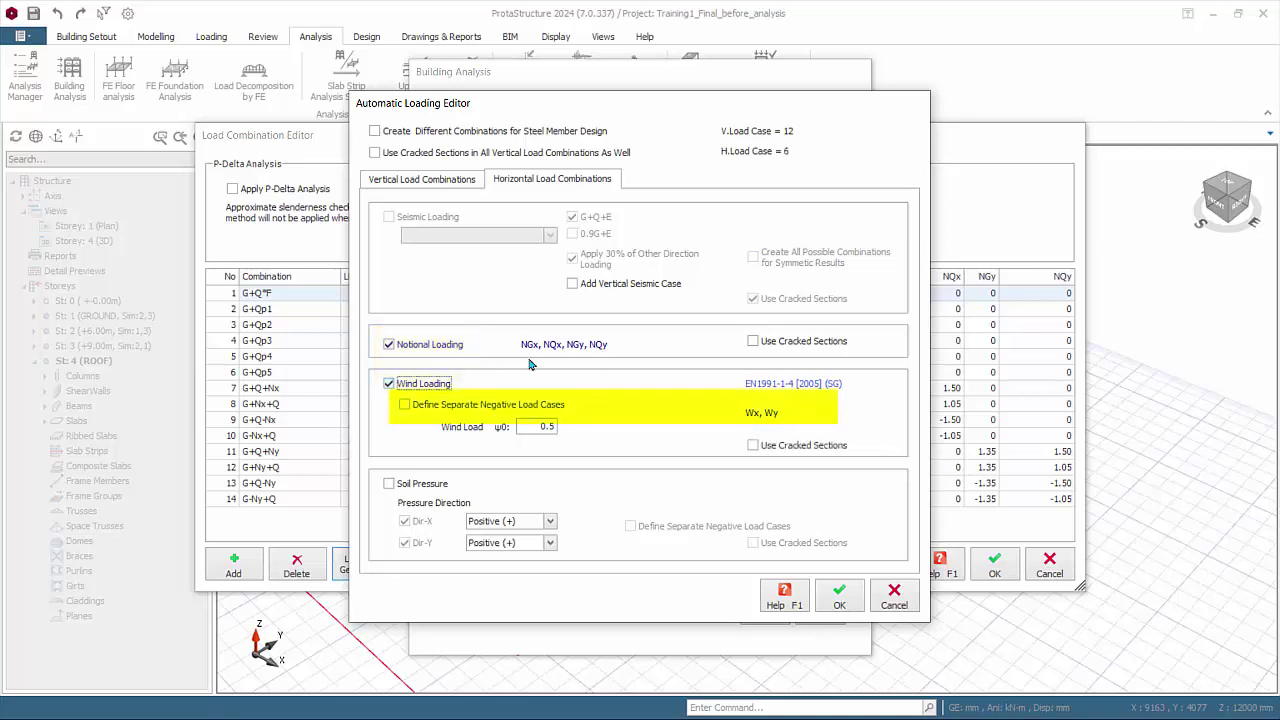
left_click(404, 405)
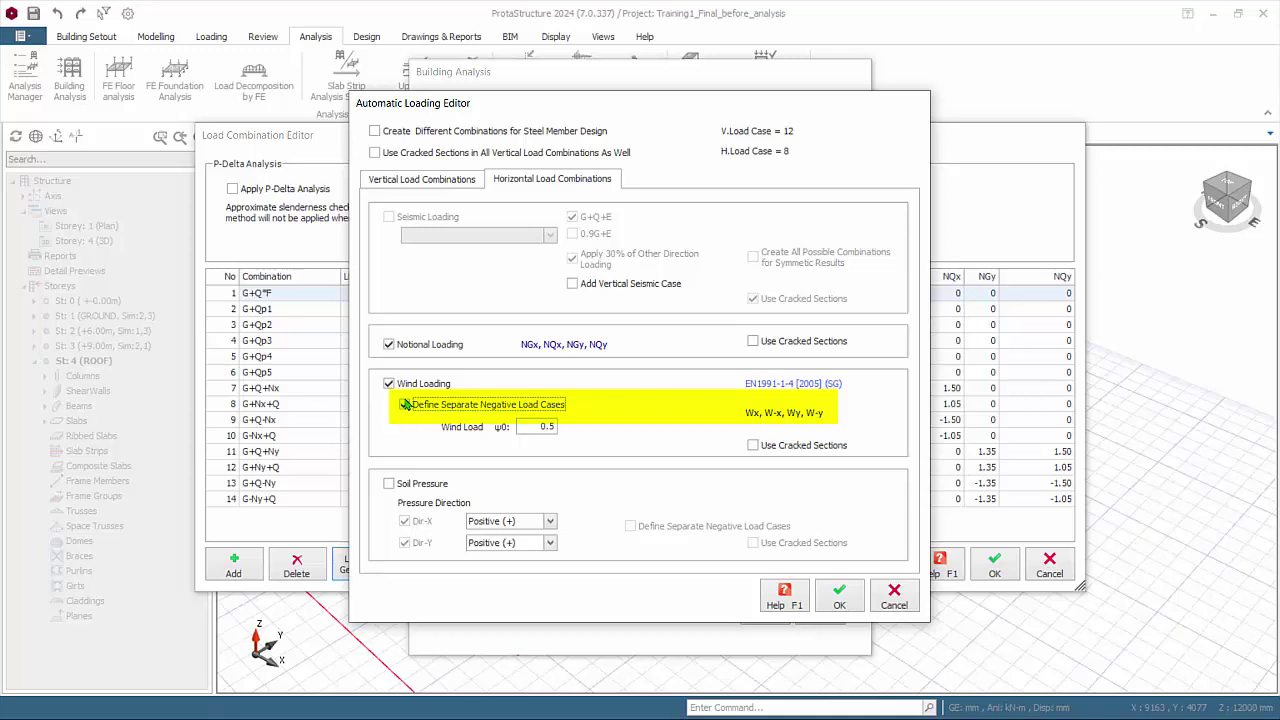
left_click(405, 404)
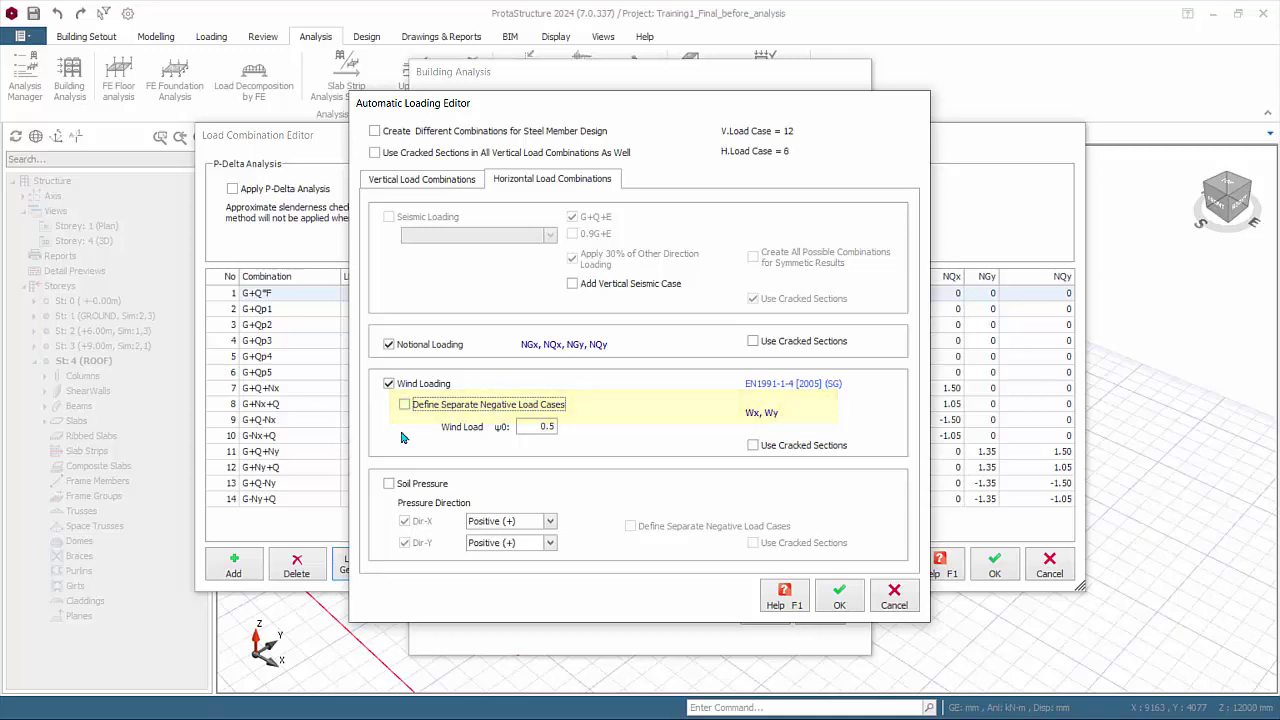
left_click(840, 600)
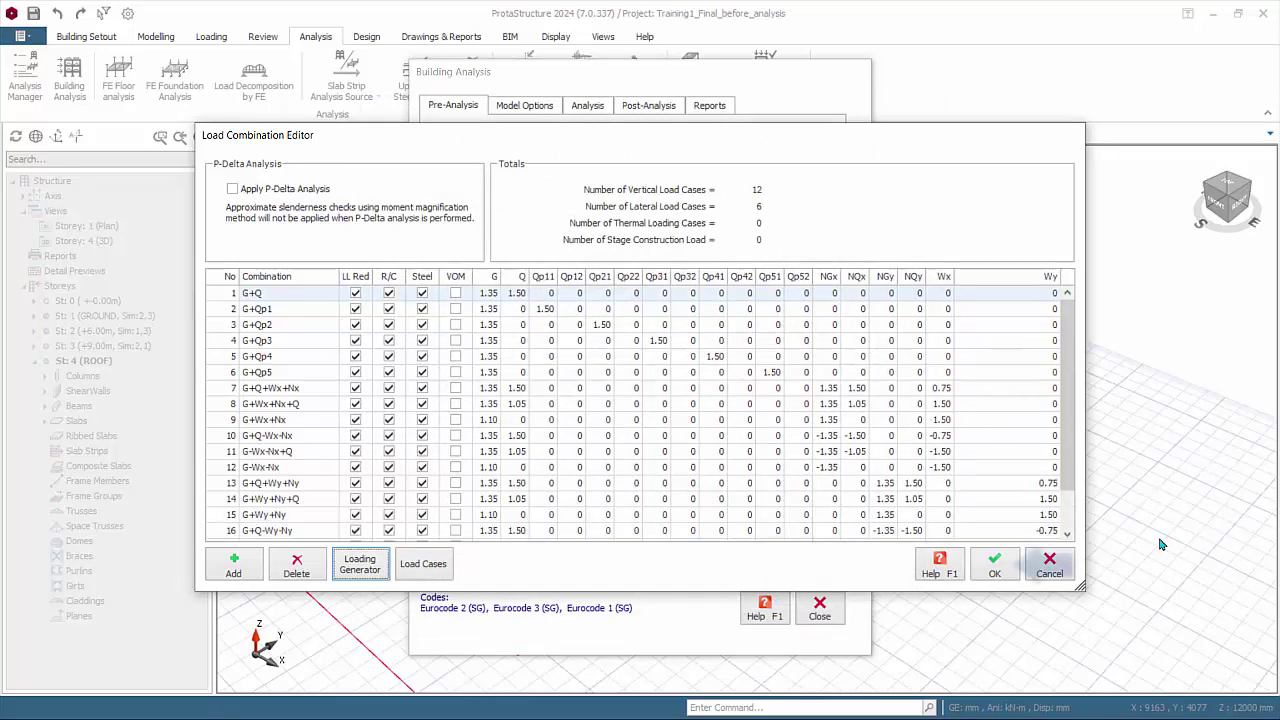
Accept the regenerated combinations, open Wind and Storey Load, and expand St: 1 (GROUND)
left_click(990, 570)
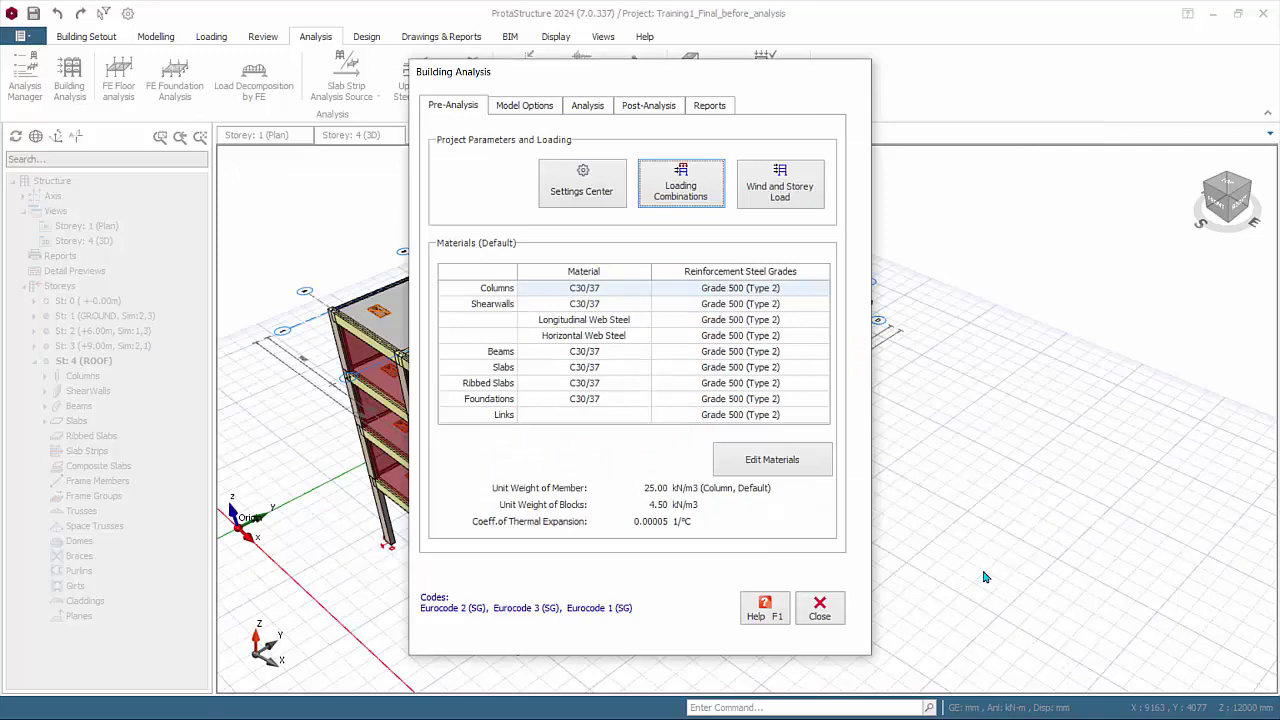
left_click(812, 205)
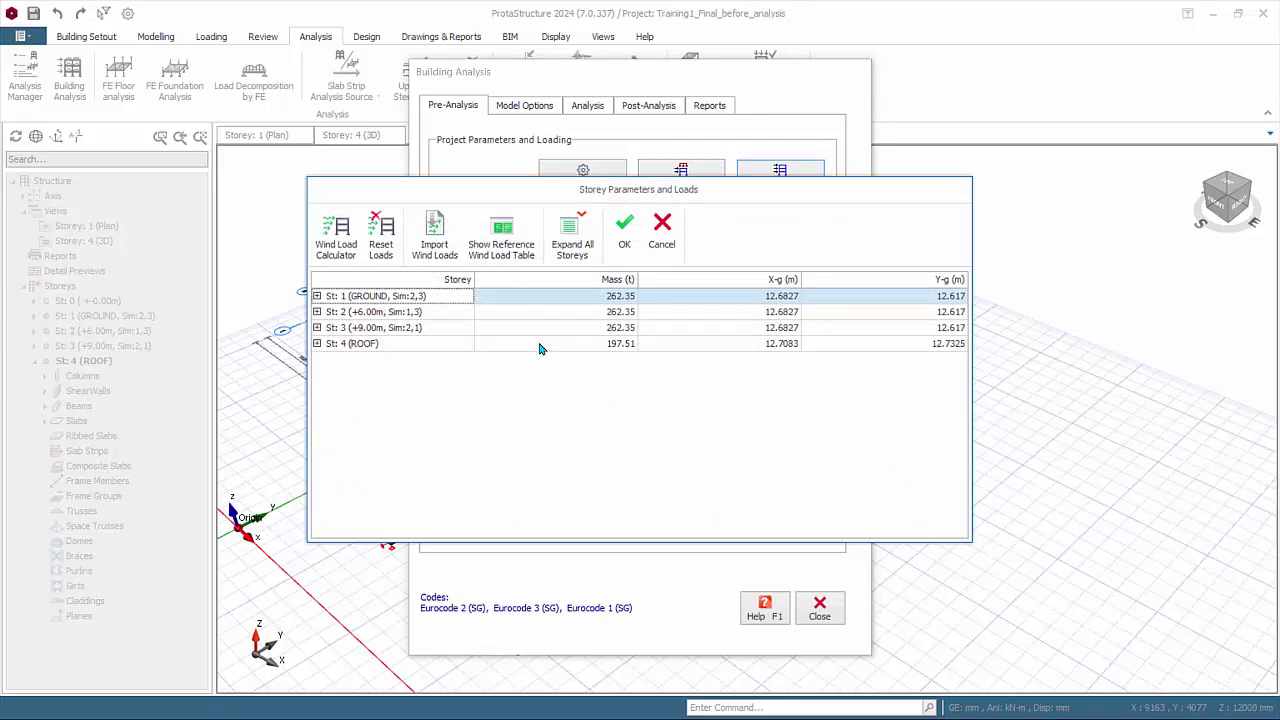
left_click(317, 297)
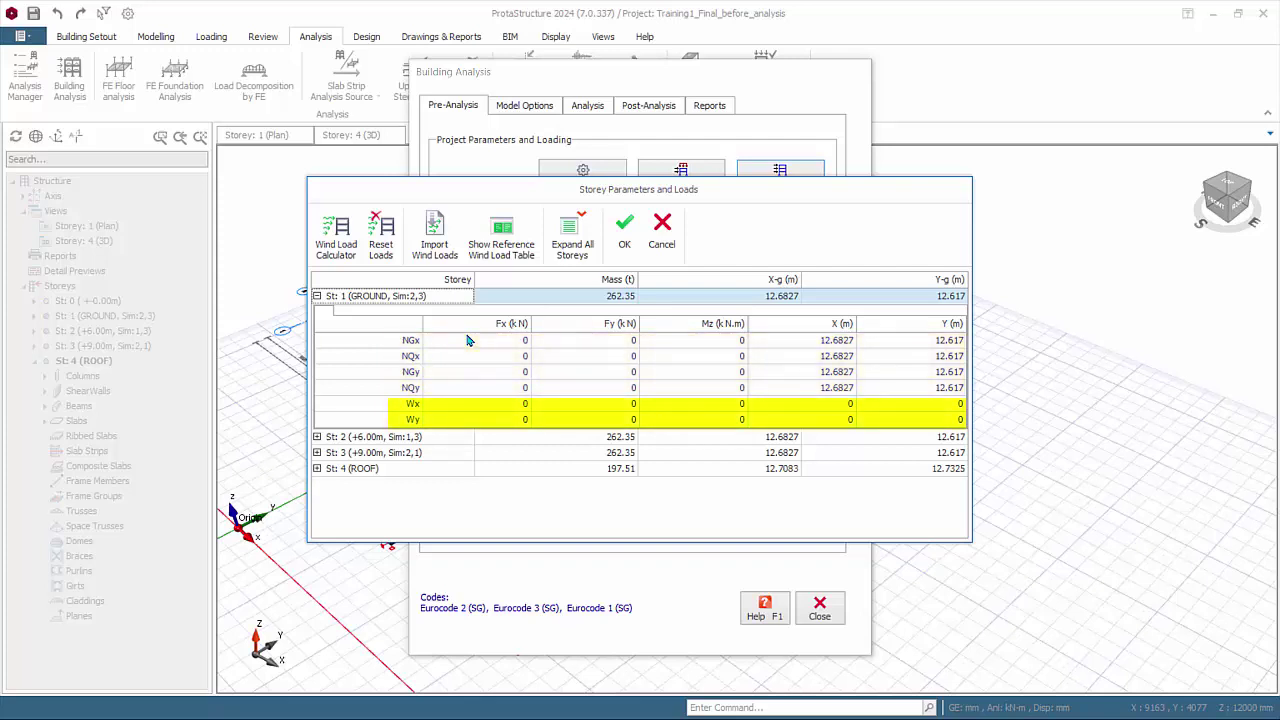
Enter ground-storey wind loads: Wx Fx 100 kN at Y 12.5 m, Wy Fy 100 kN at X 12.5 m
left_click(516, 403)
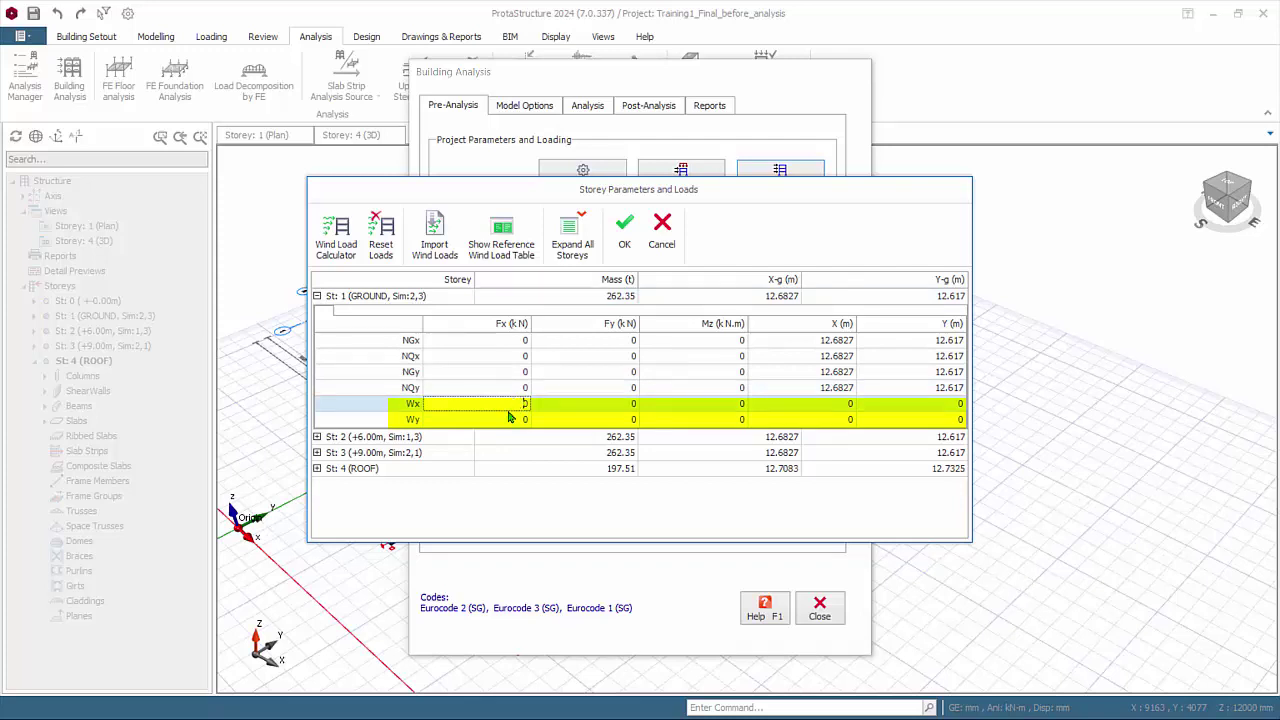
type("3")
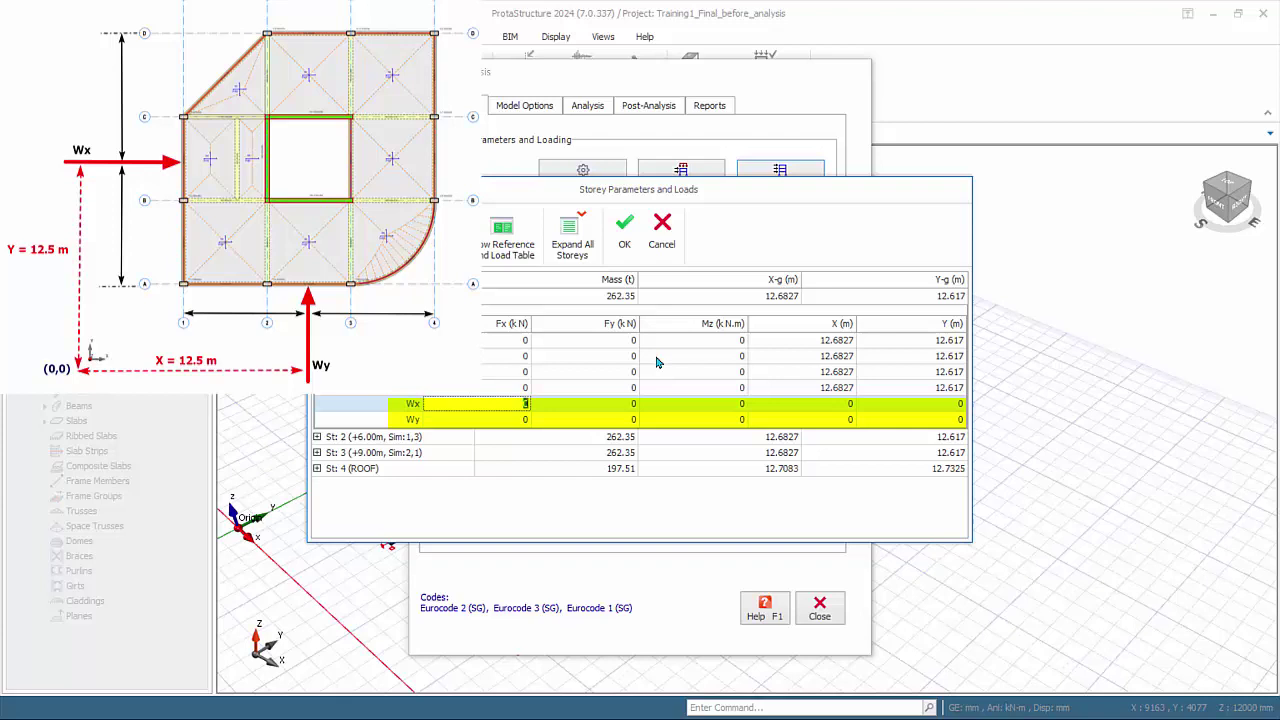
type("100")
left_click(955, 403)
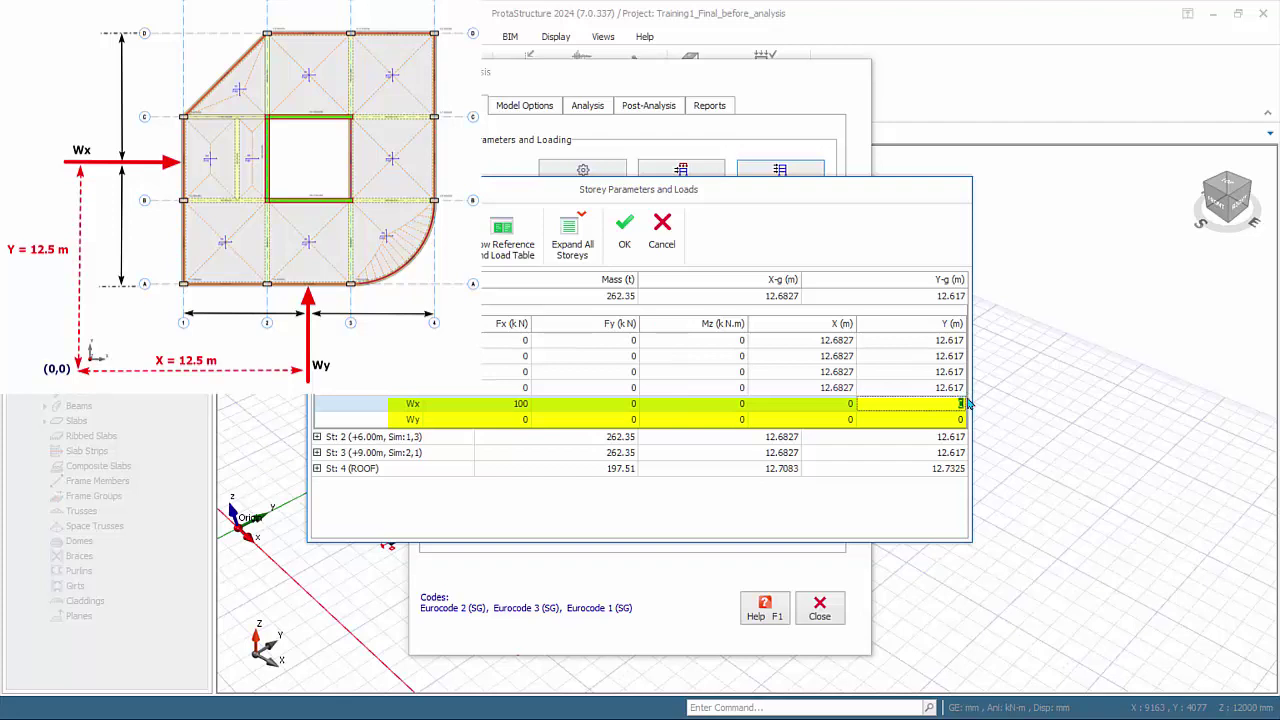
type("12.5")
left_click(630, 419)
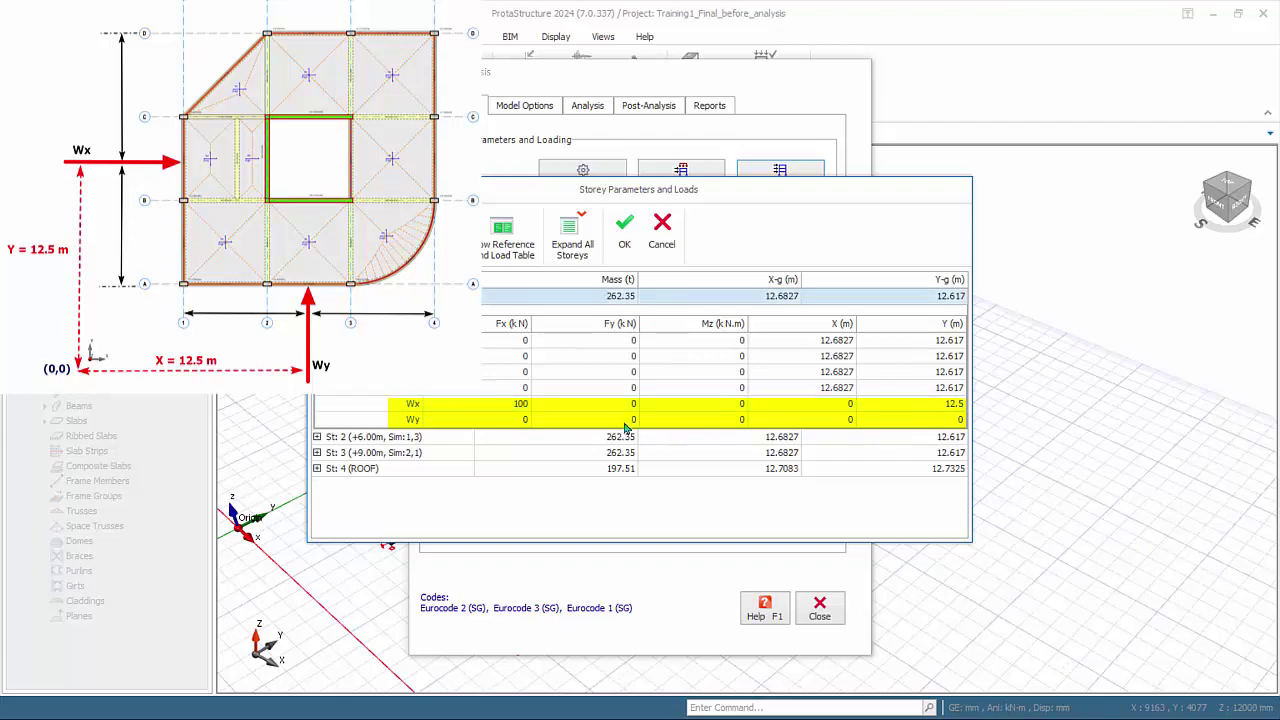
double_click(624, 418)
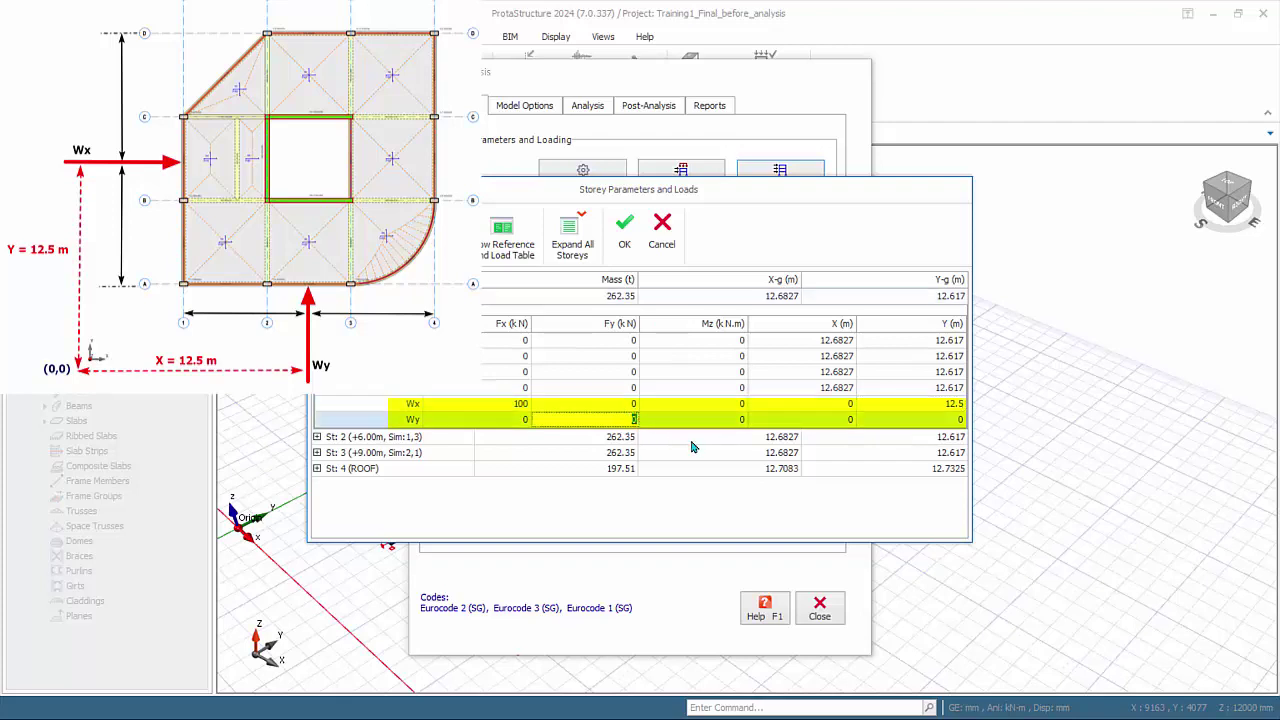
type("100")
left_click(833, 421)
type("1")
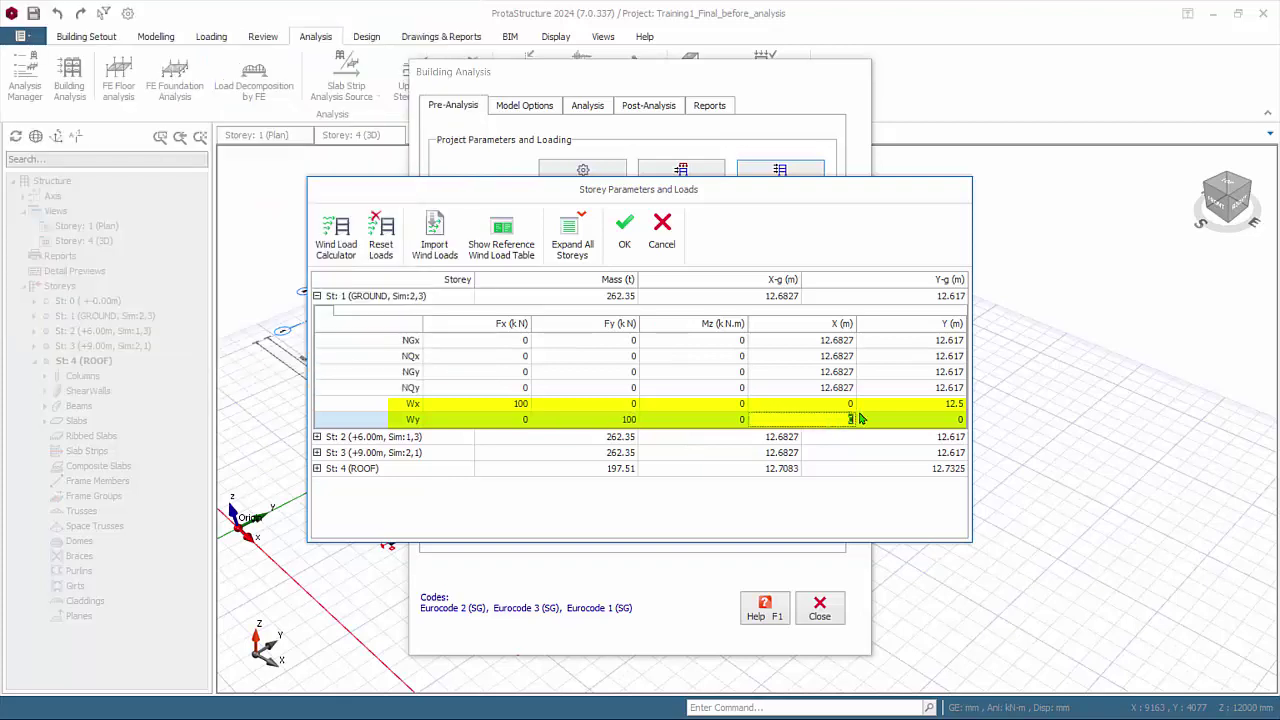
type("2.5")
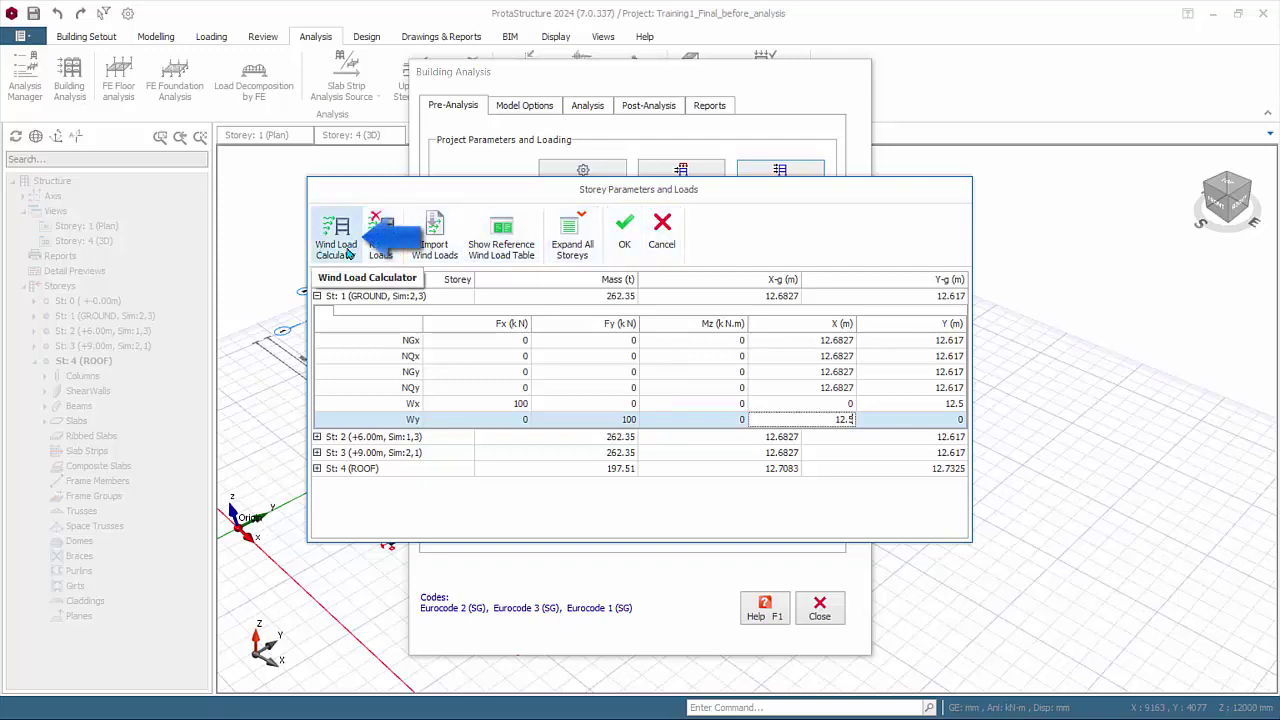
Apply calculated Wx storey wind loads (170.31, 141.04, 153.78, 79.48 kN) after reviewing the summary report
left_click(347, 253)
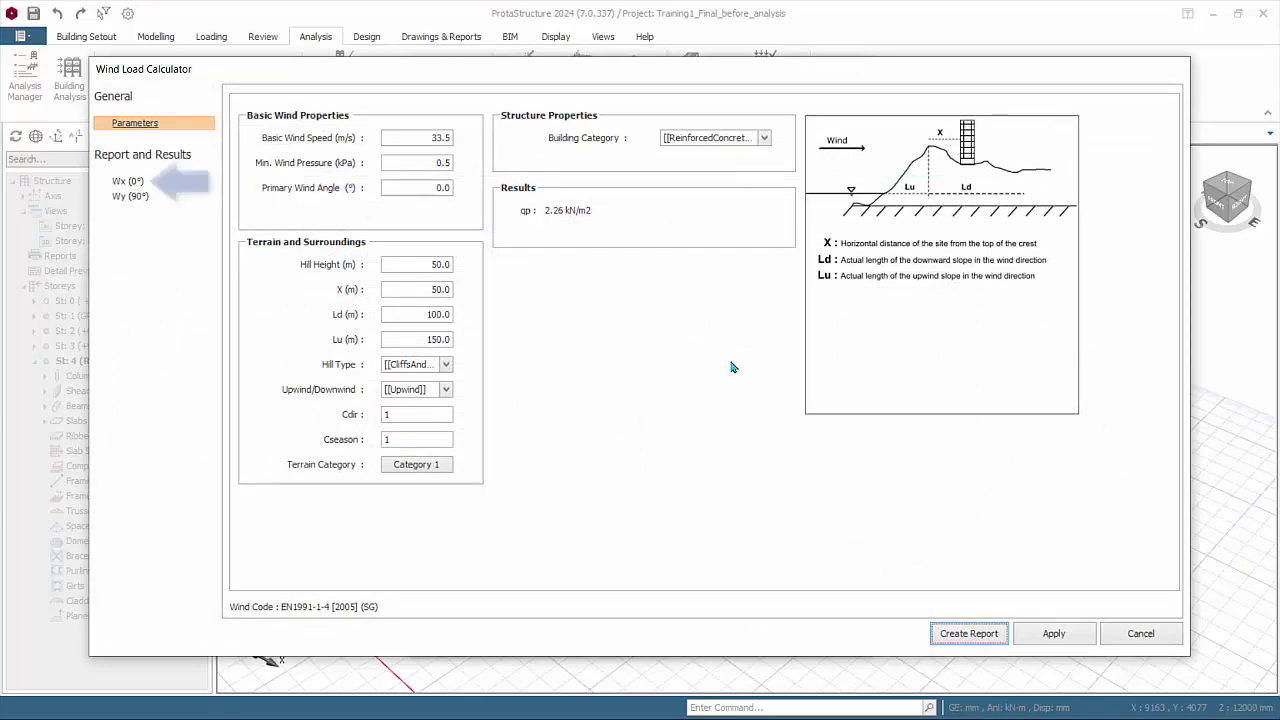
left_click(128, 181)
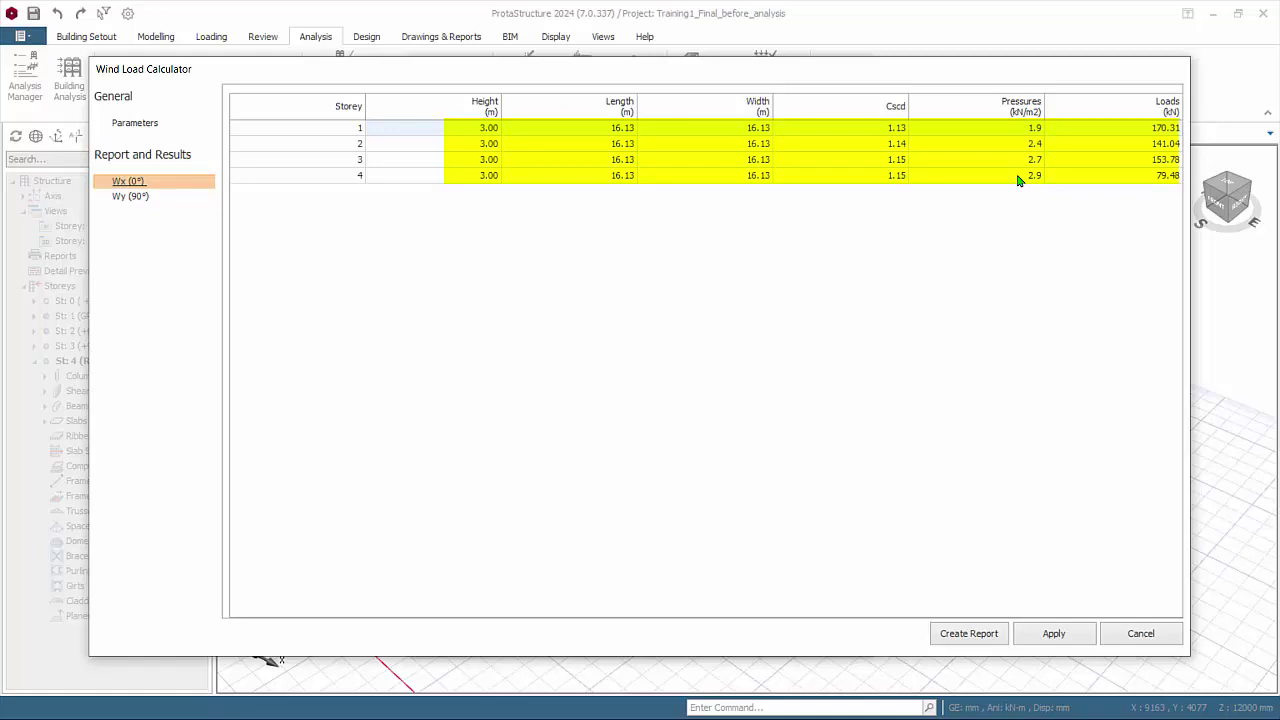
left_click(961, 640)
scroll(780, 501, "down", 3)
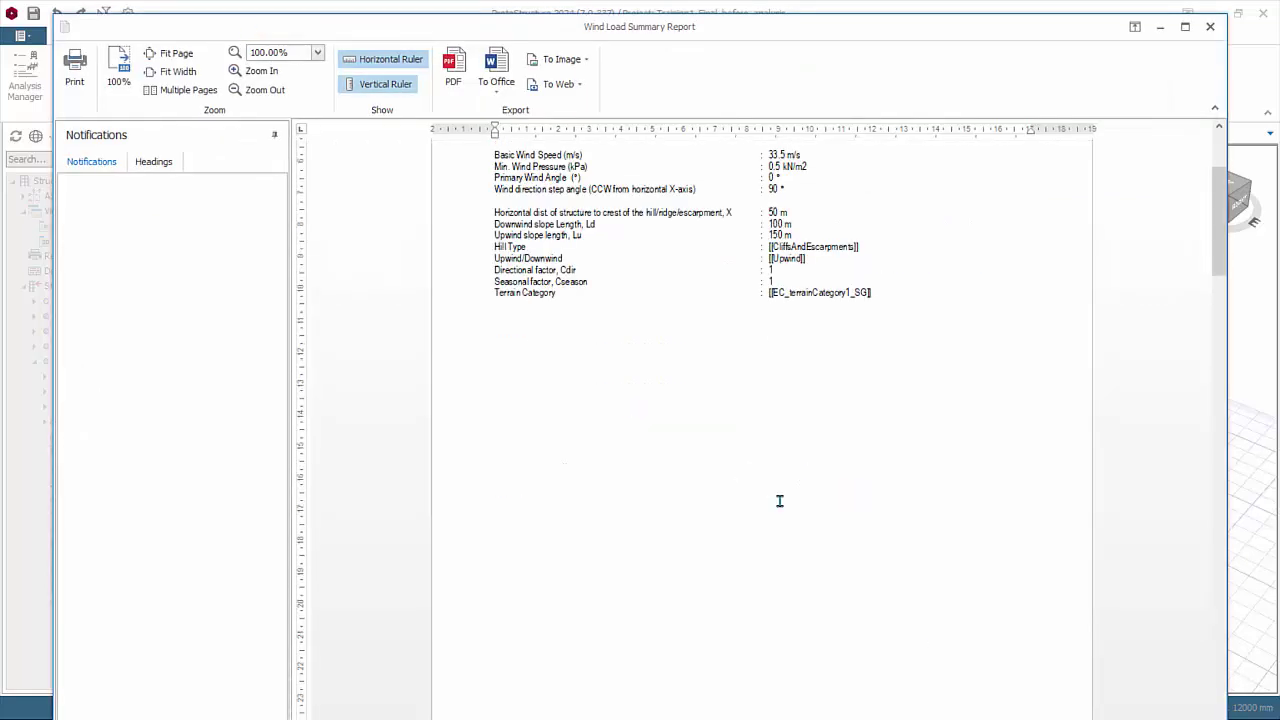
scroll(780, 501, "down", 6)
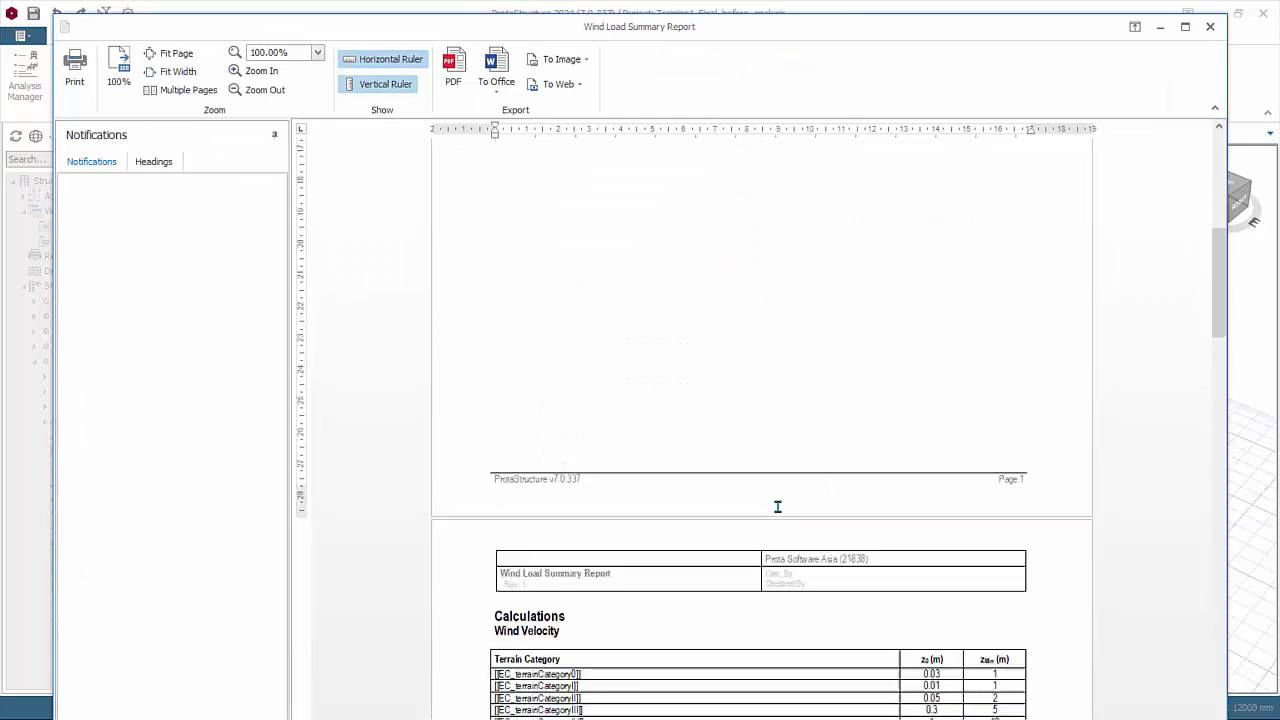
left_click(1209, 29)
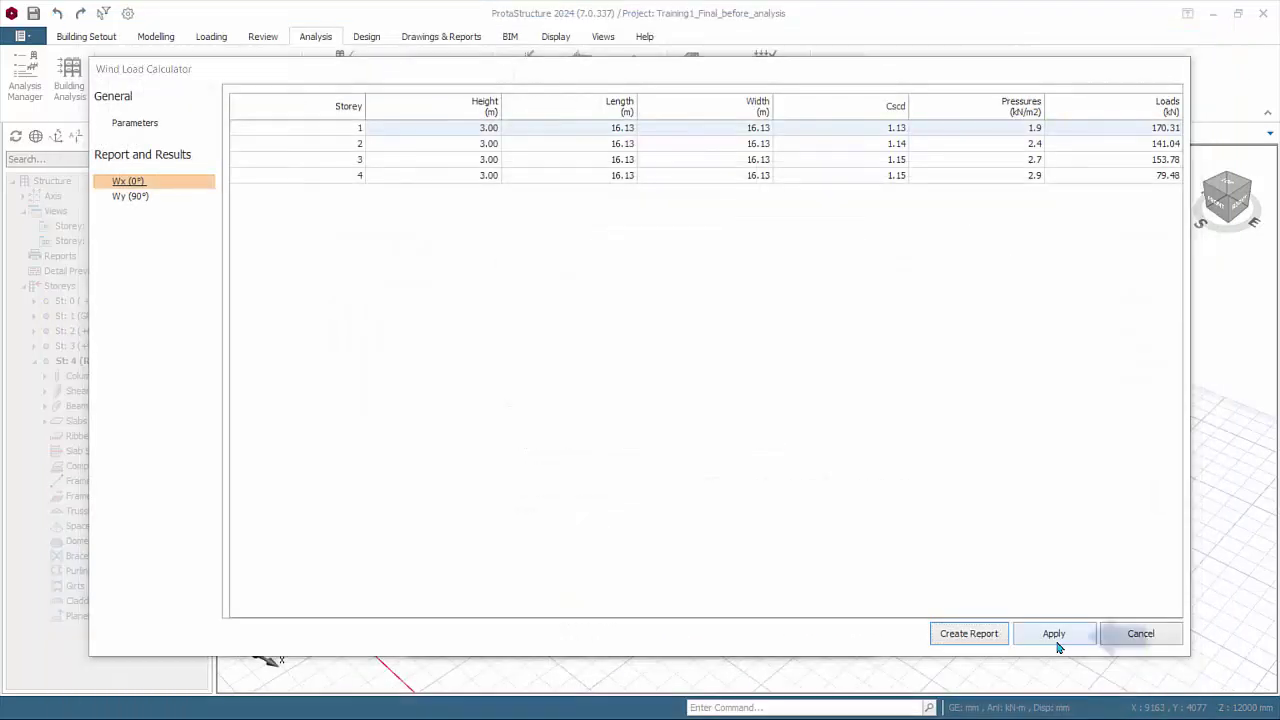
Expand all storeys to check per-storey Wx and Wy forces, e.g. ground 170.31 kN
left_click(1055, 642)
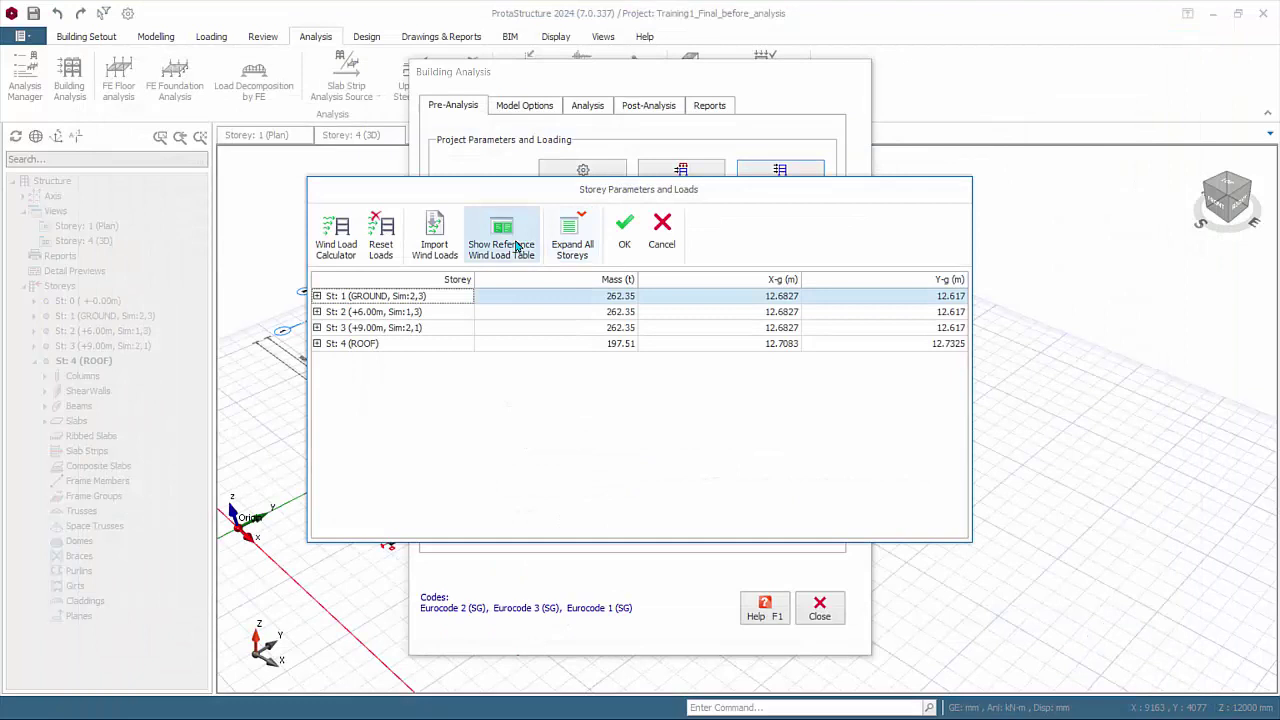
left_click(574, 240)
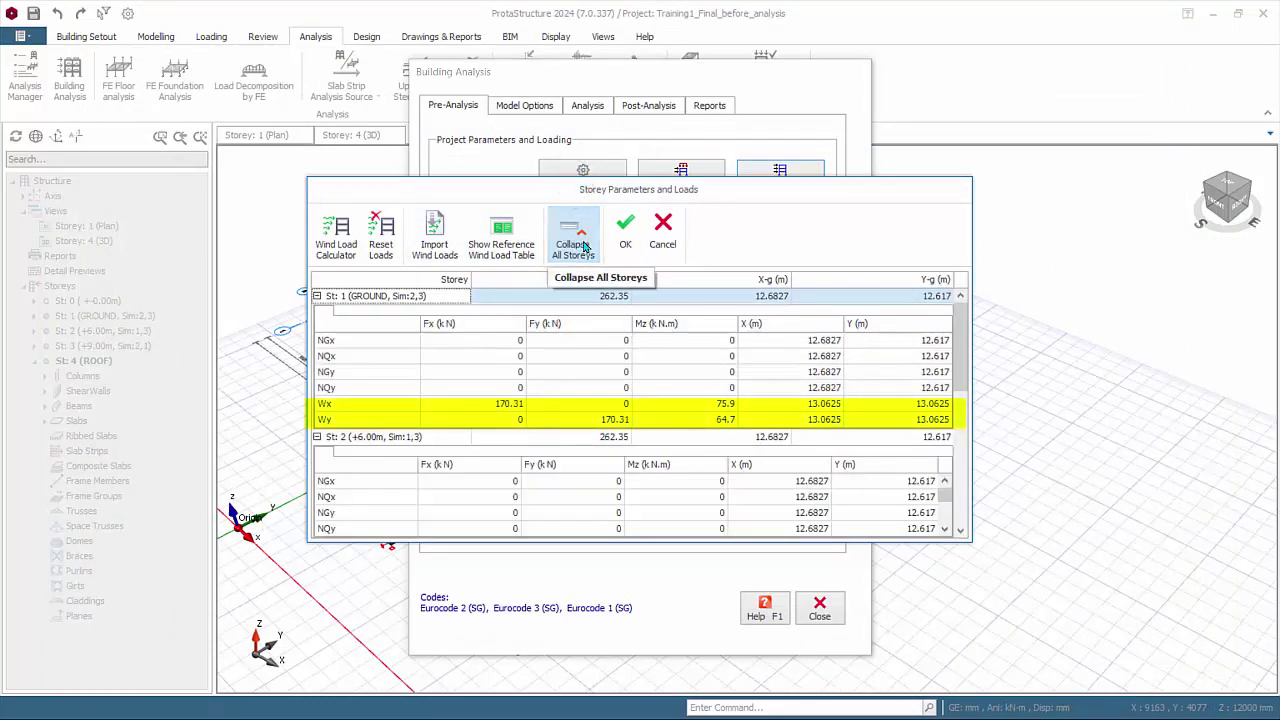
mouse_move(965, 378)
left_mouse_down()
mouse_move(966, 500)
mouse_move(969, 361)
left_mouse_up()
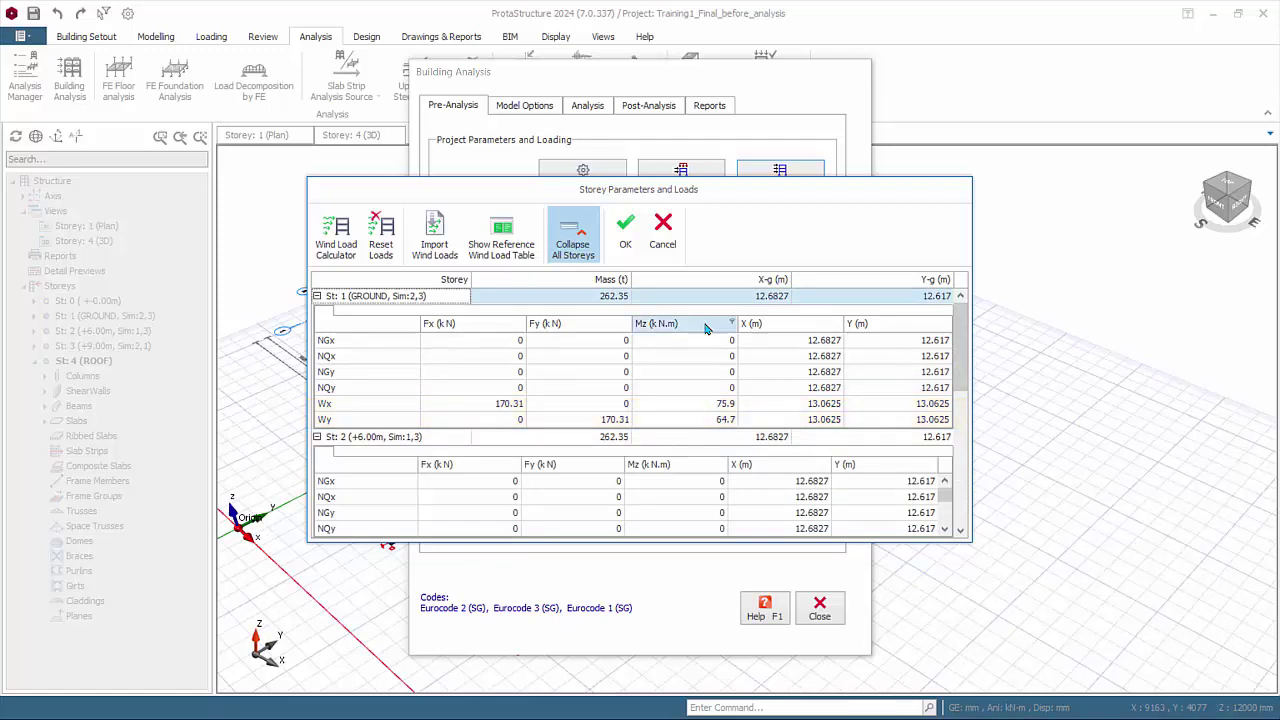
left_click(436, 240)
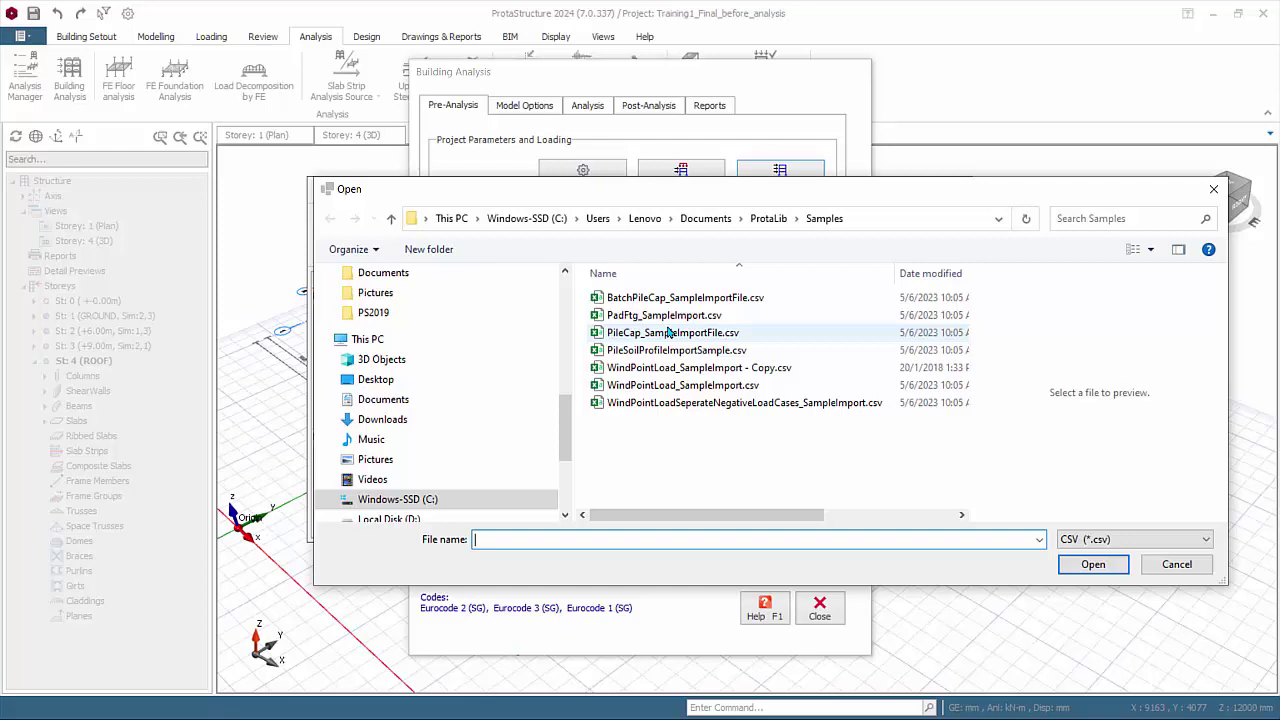
left_click(683, 369)
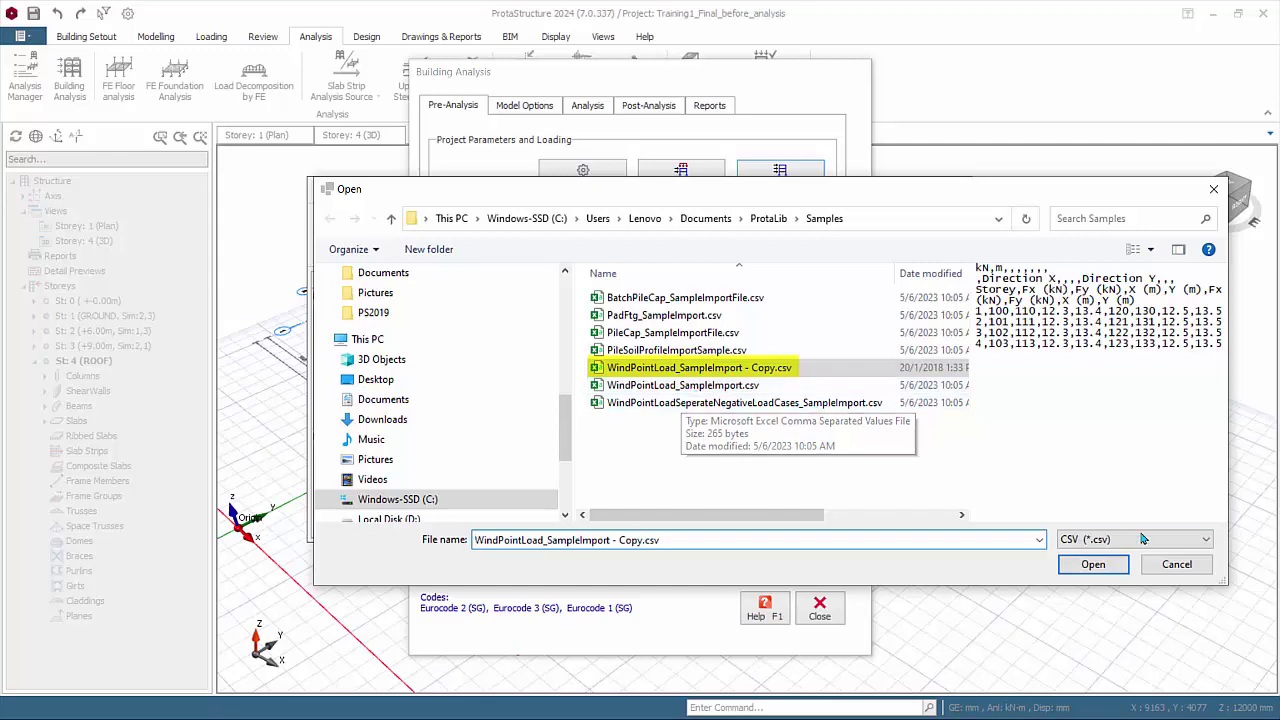
left_click(1176, 564)
left_click(508, 250)
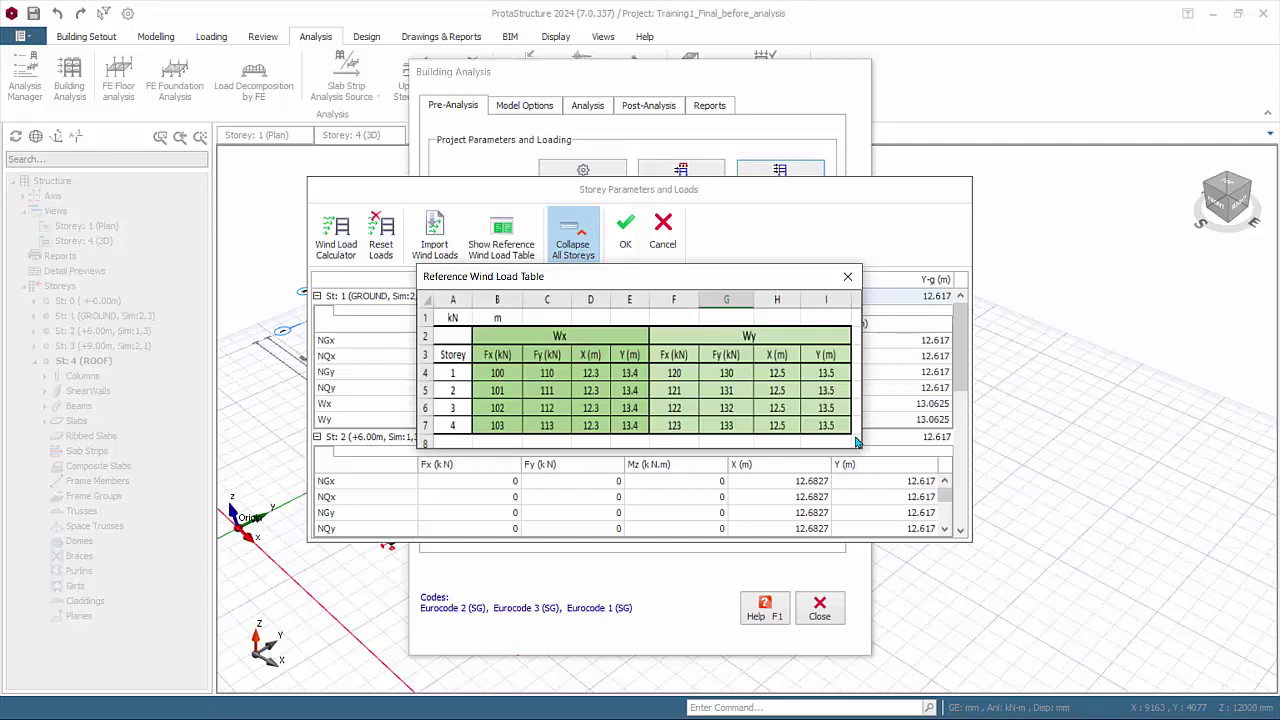
left_click(847, 277)
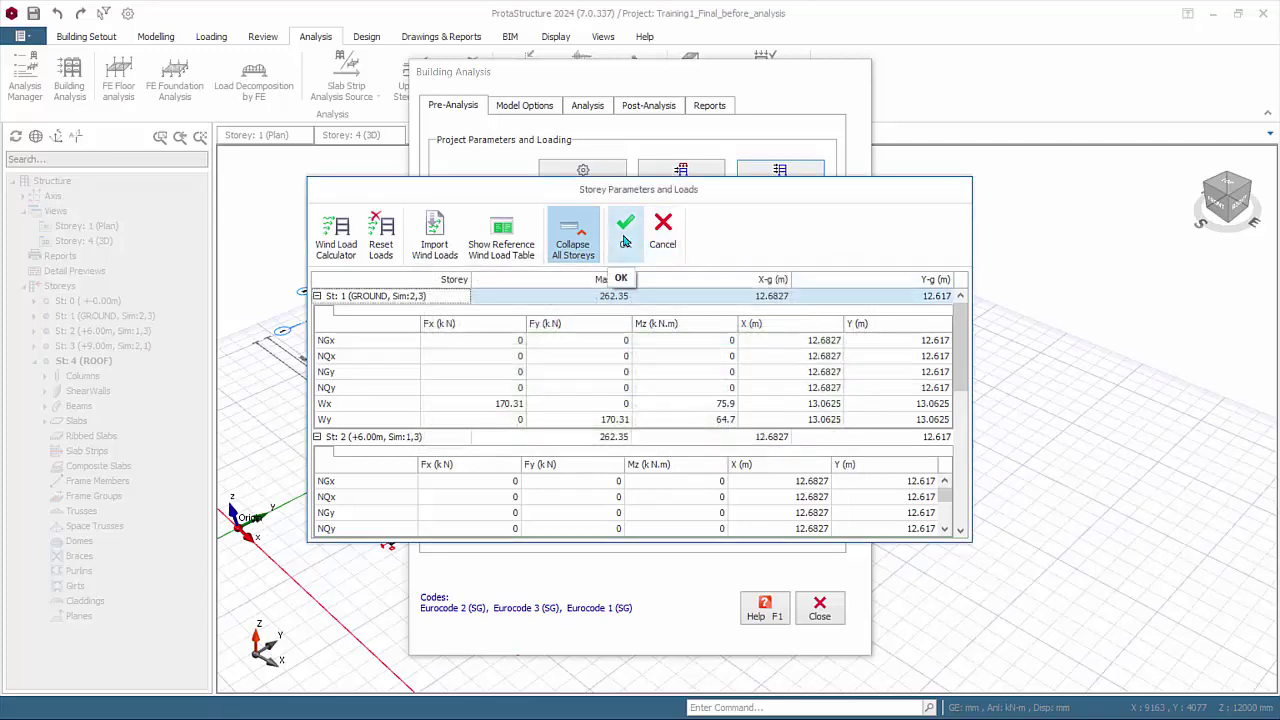
Accept the storey wind loads and open the Default Materials set for editing
left_click(624, 240)
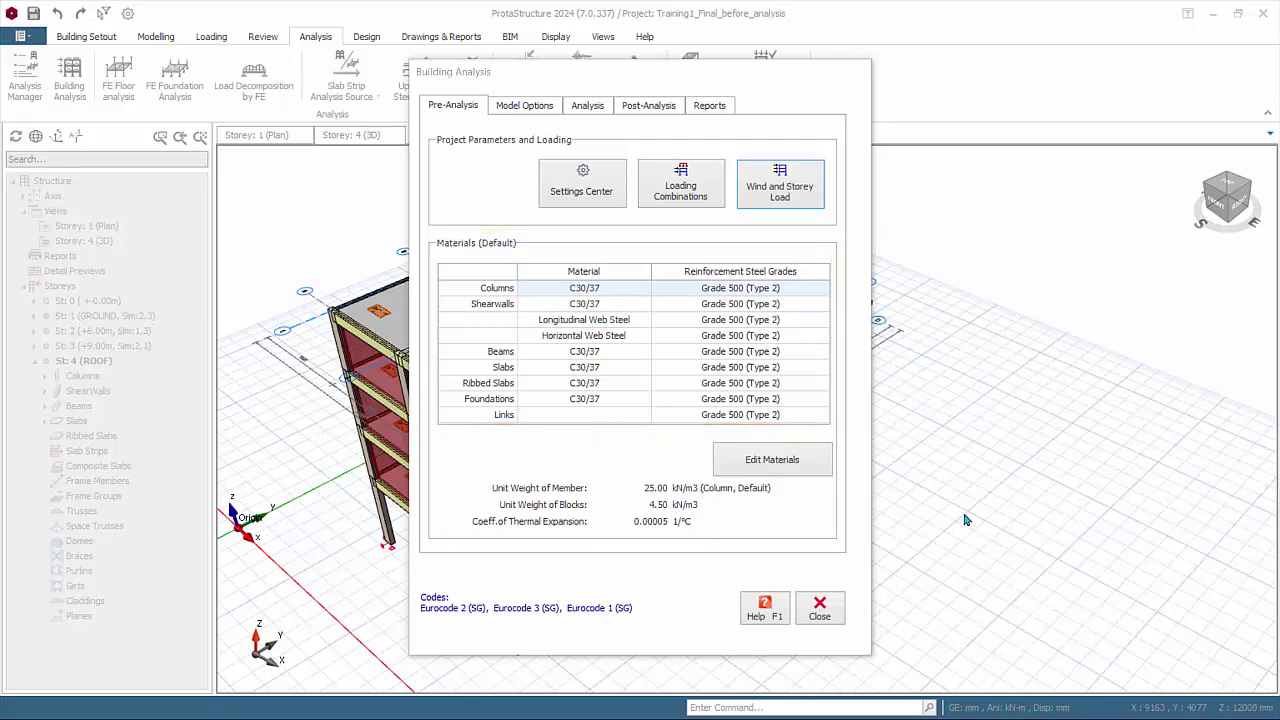
left_click(772, 468)
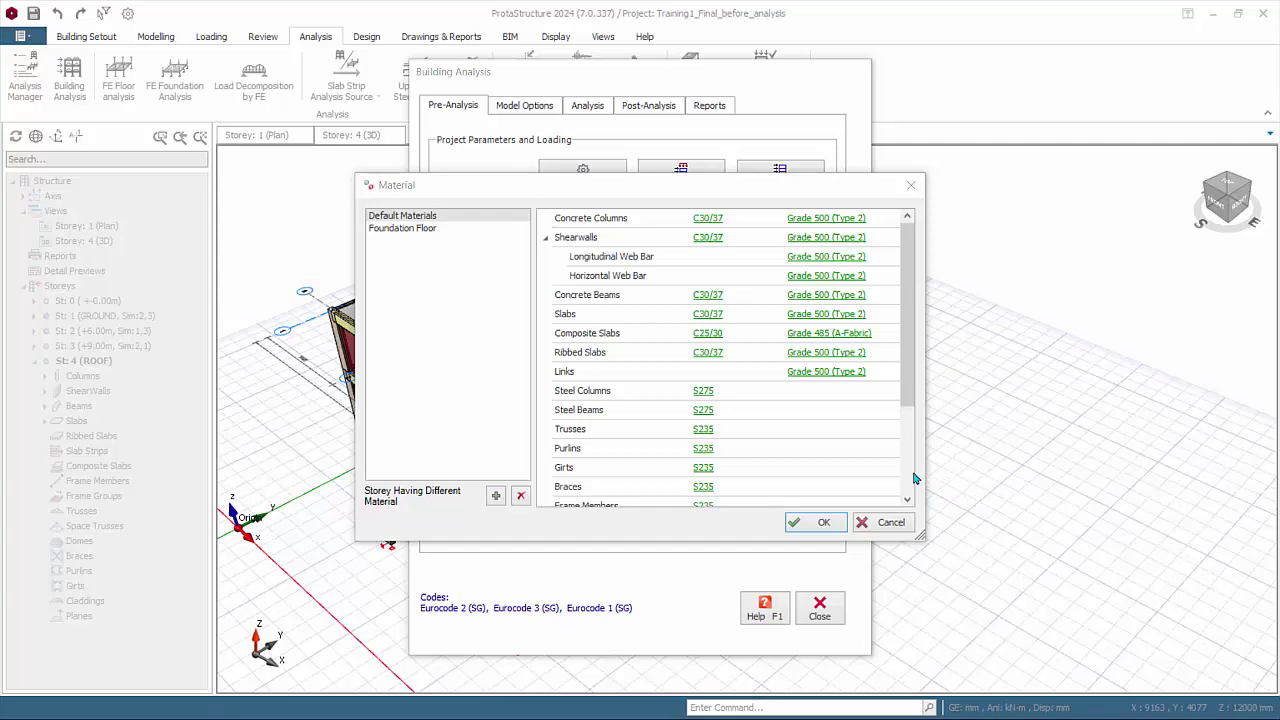
left_click(486, 218)
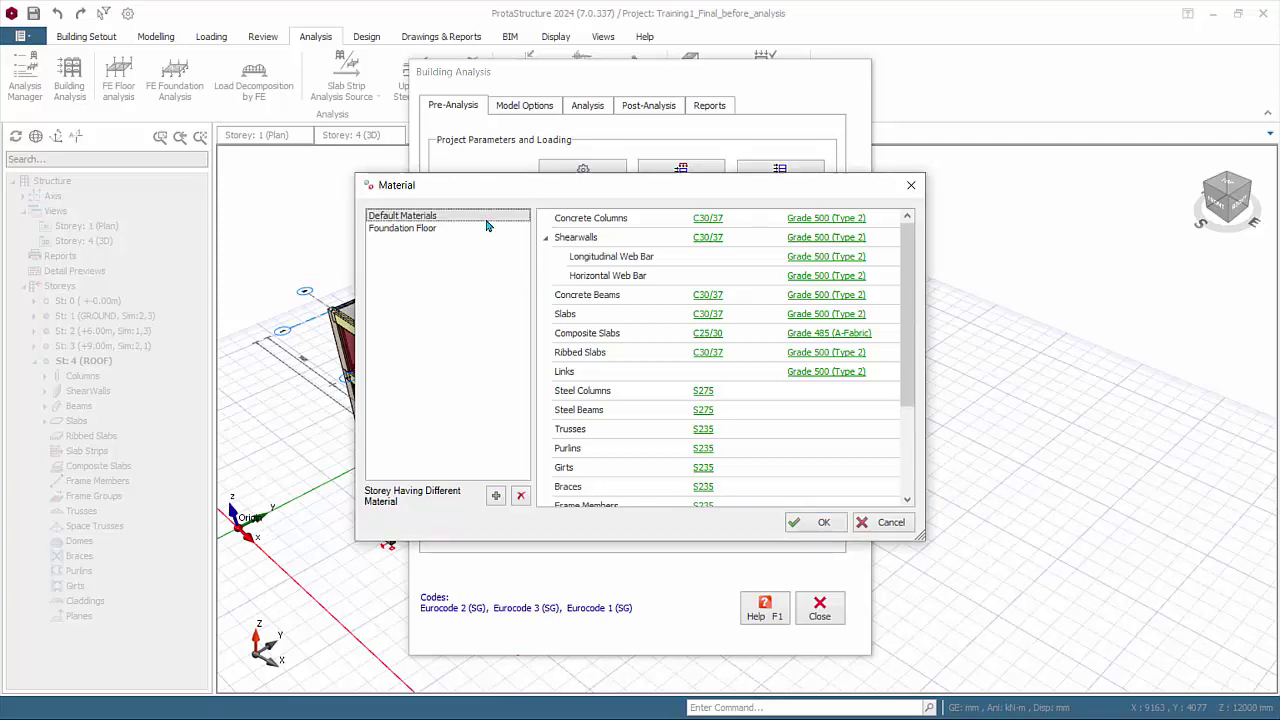
View Foundation Floor materials, add a storey 1 override, delete it, and return to Default Materials
left_click(403, 229)
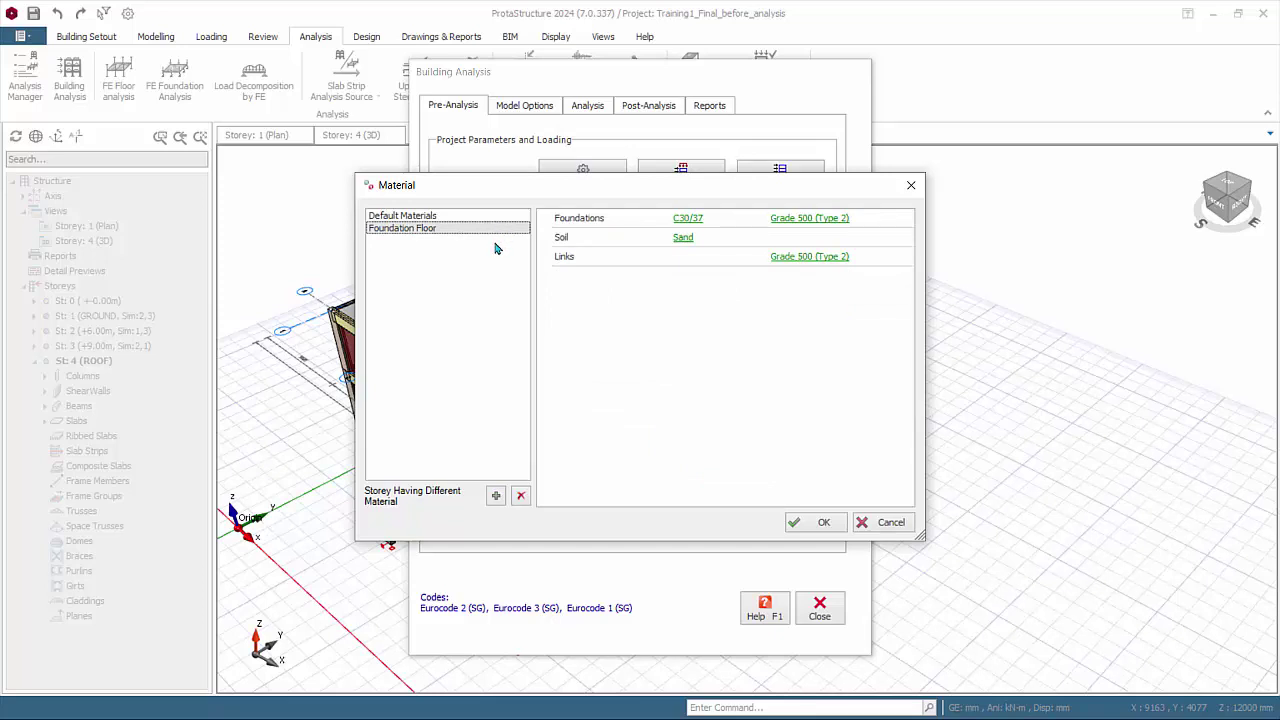
left_click(495, 501)
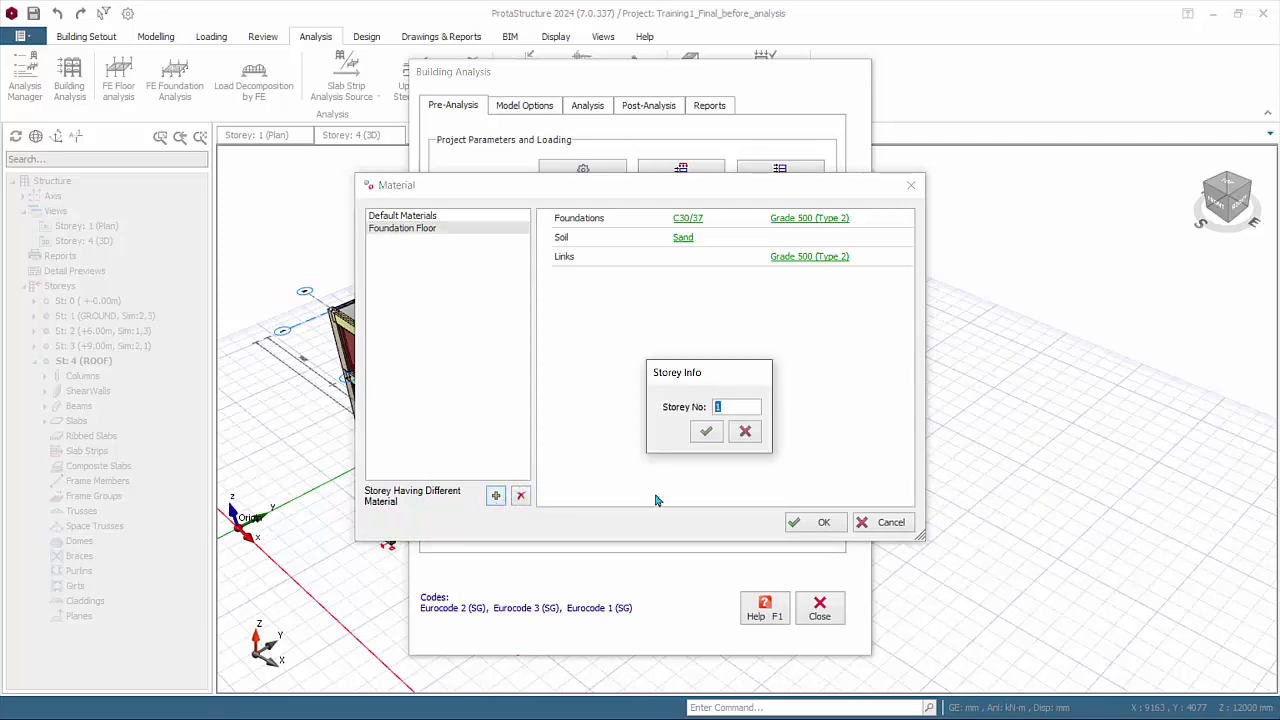
left_click(705, 431)
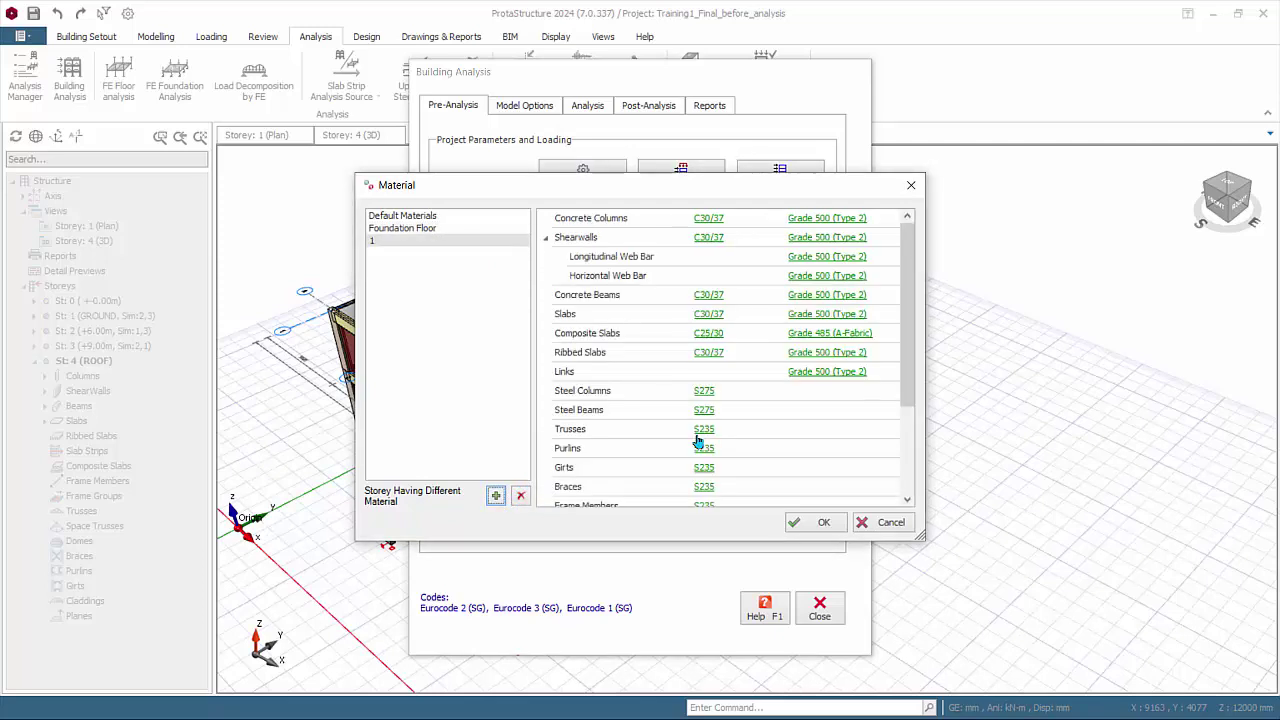
left_click(520, 495)
left_click(416, 218)
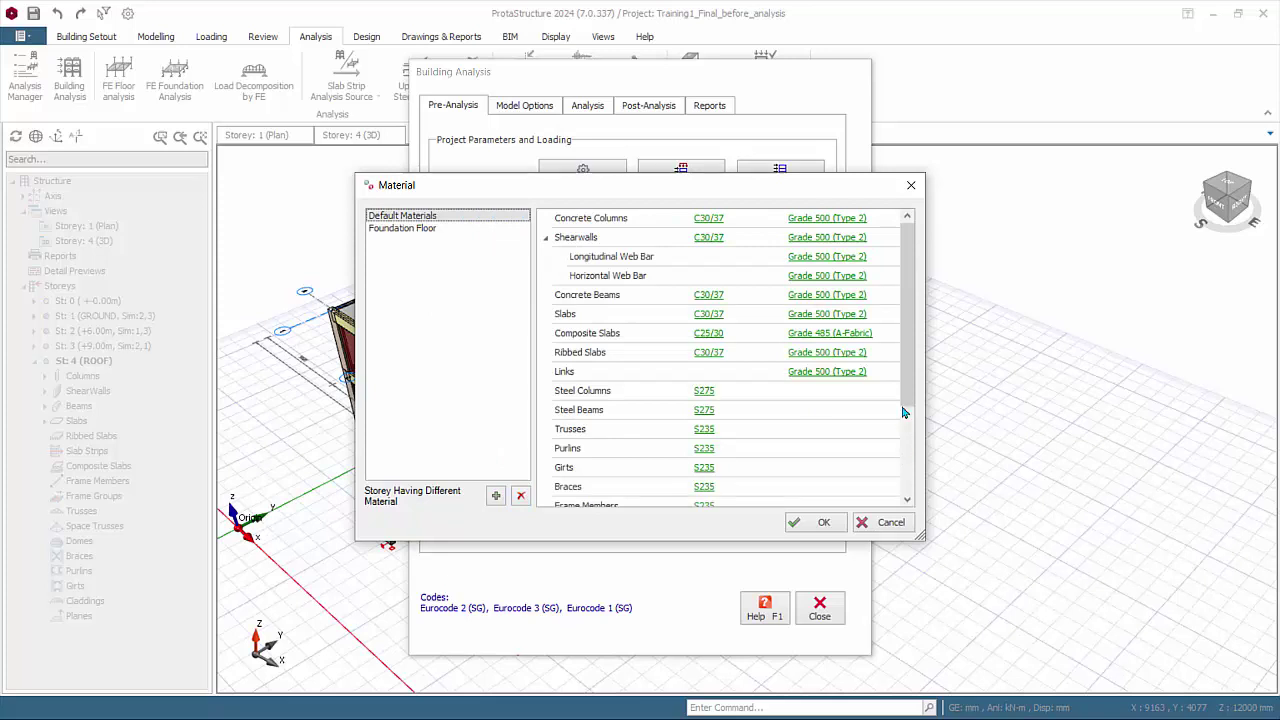
Open the C30/37 concrete properties and duplicate the grade as C30/37 Copy
left_click(714, 219)
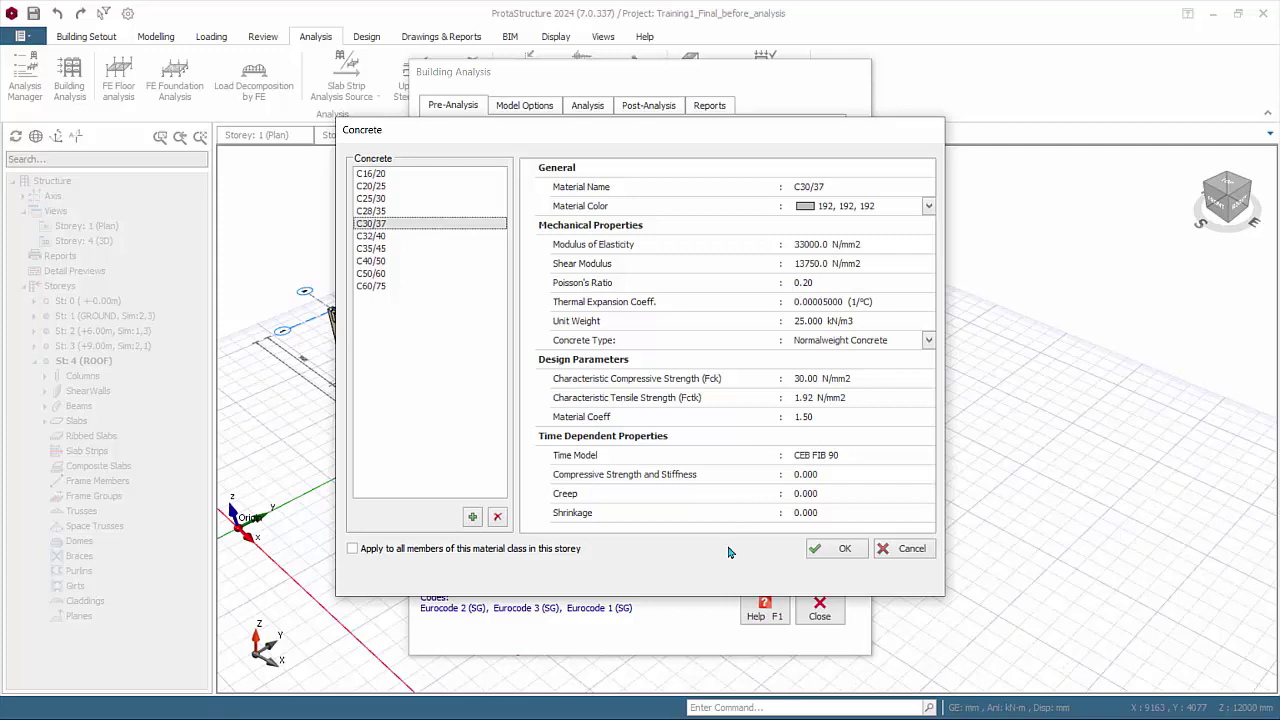
left_click(473, 518)
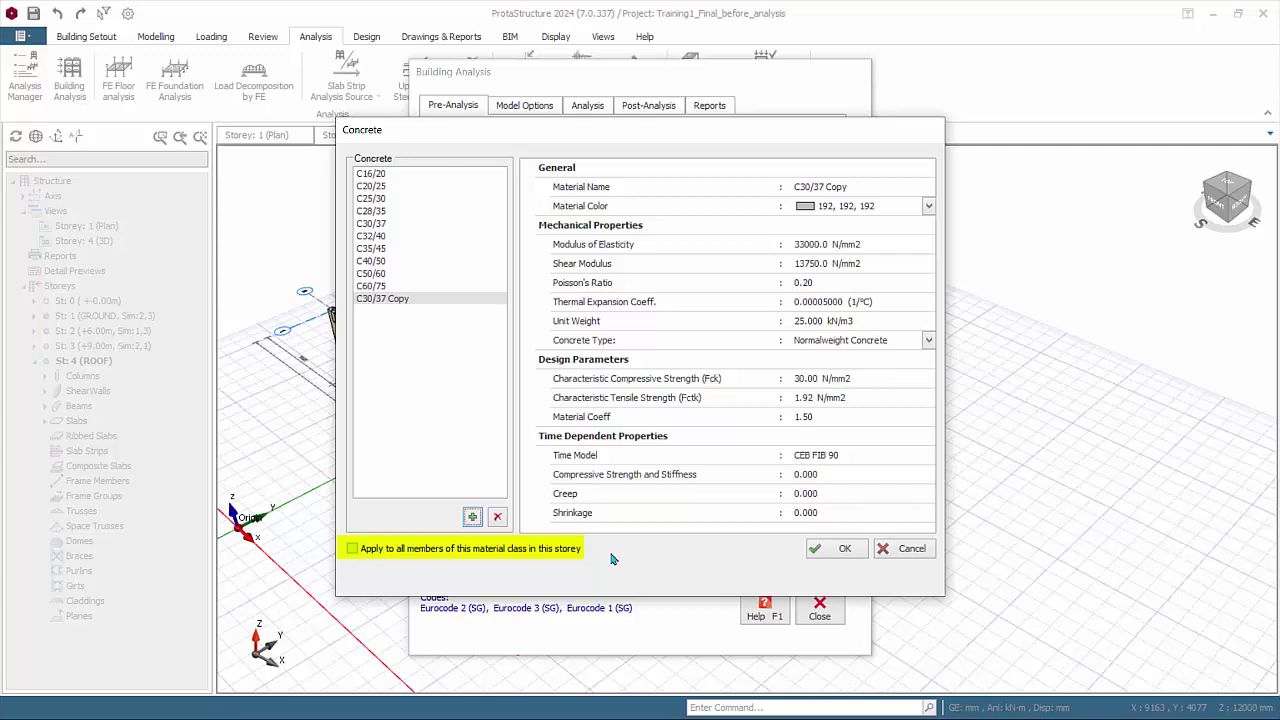
Close the concrete properties and open the Grade 500 (Type 2) Rebar Table
left_click(908, 550)
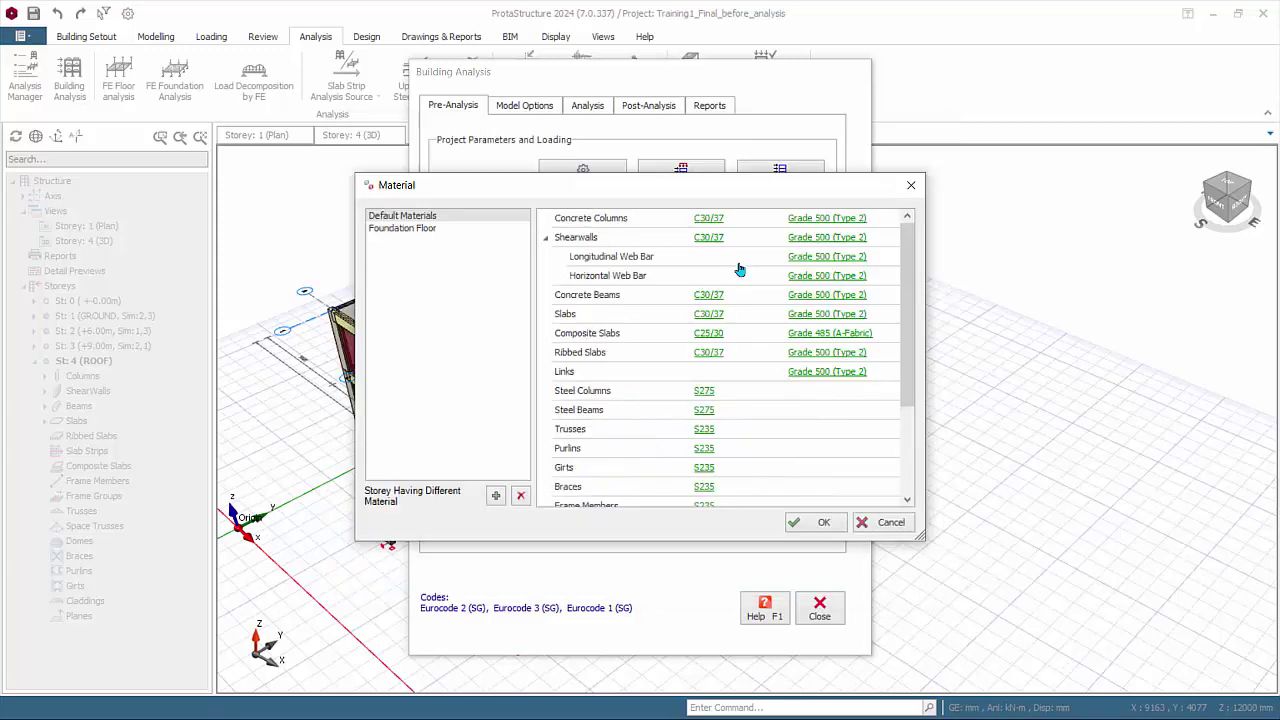
left_click(815, 220)
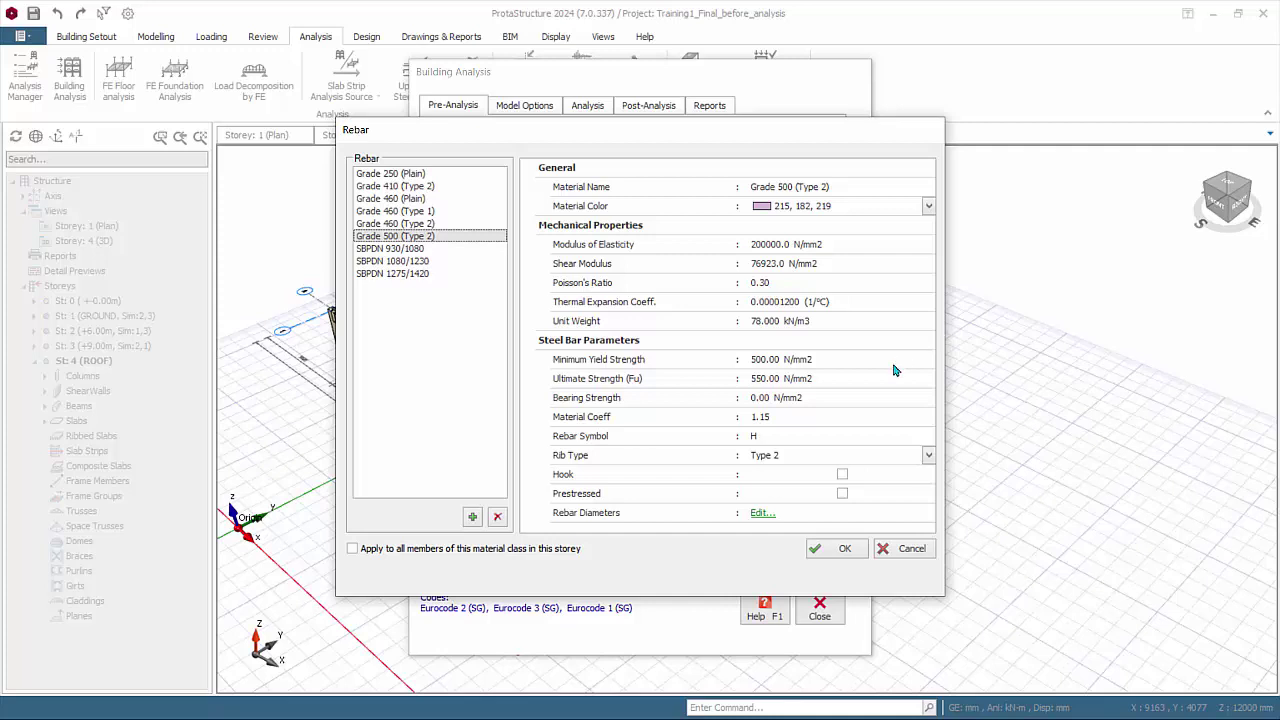
left_click(762, 514)
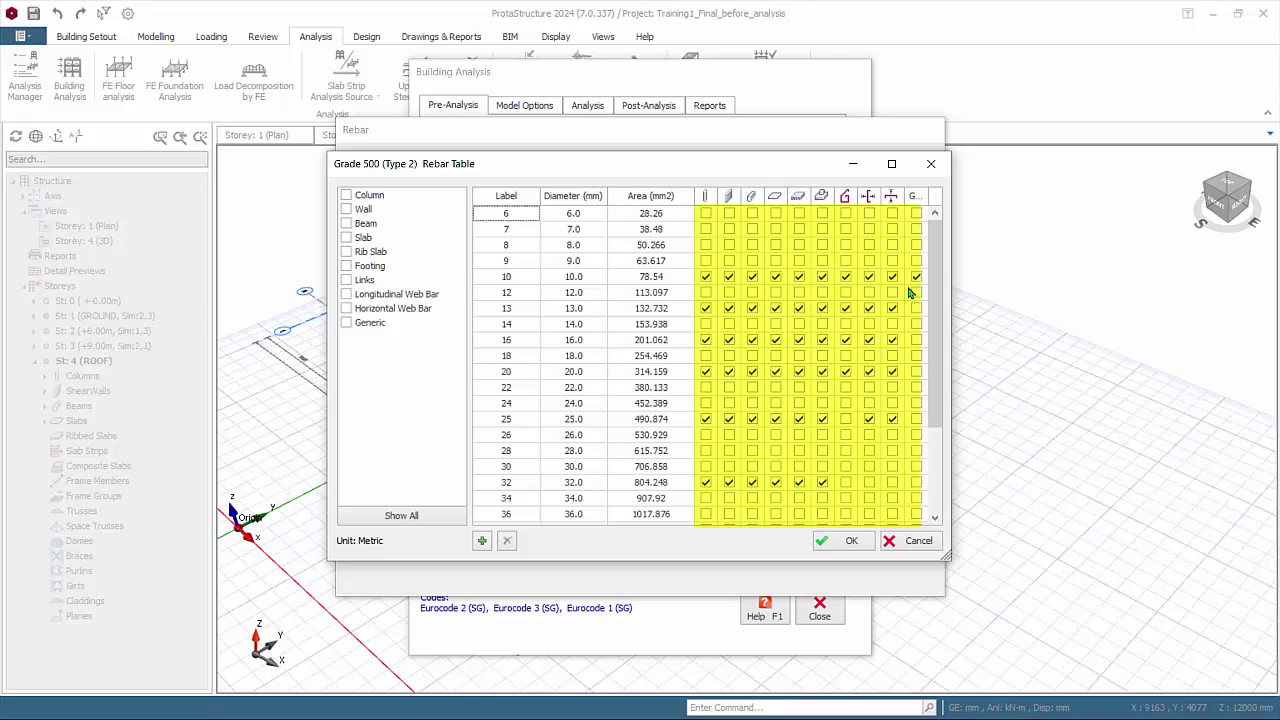
Filter the Rebar Table to show bar diameters used for columns and walls
left_click(706, 214)
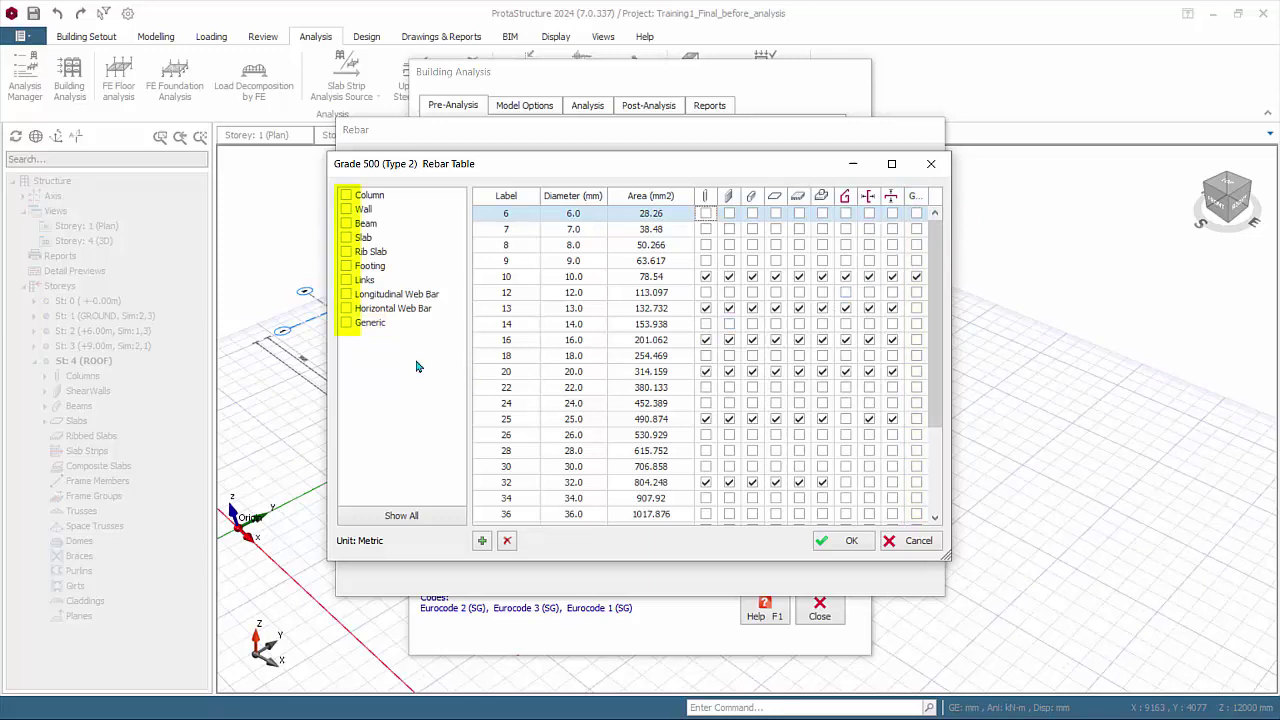
left_click(345, 196)
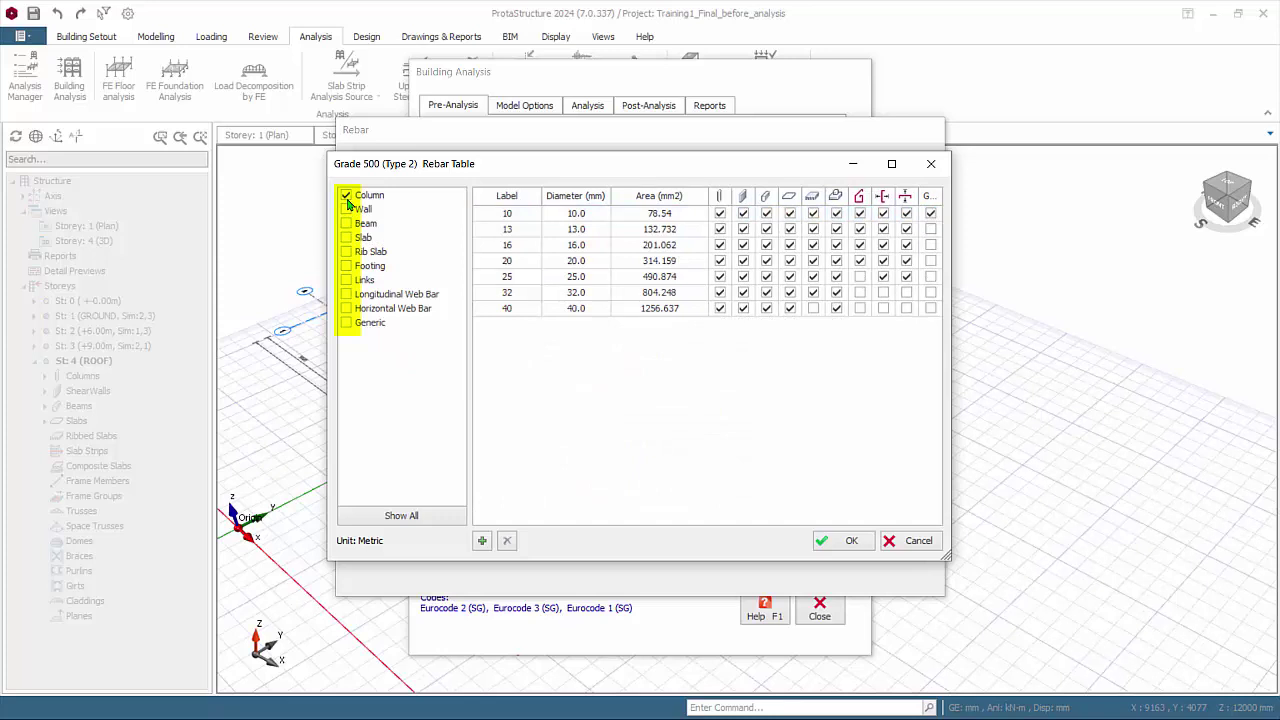
left_click(347, 209)
Cancel the Rebar Table, Rebar and Material dialogs, leaving the materials unchanged
left_click(918, 541)
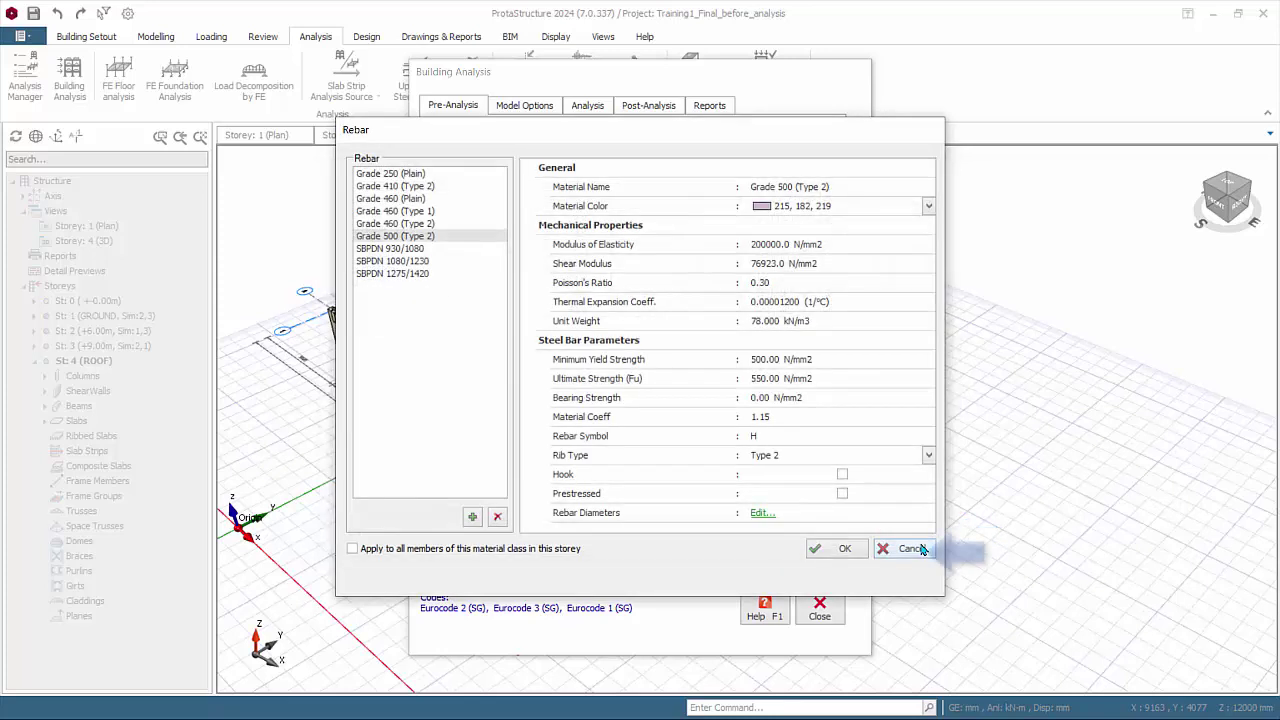
left_click(910, 549)
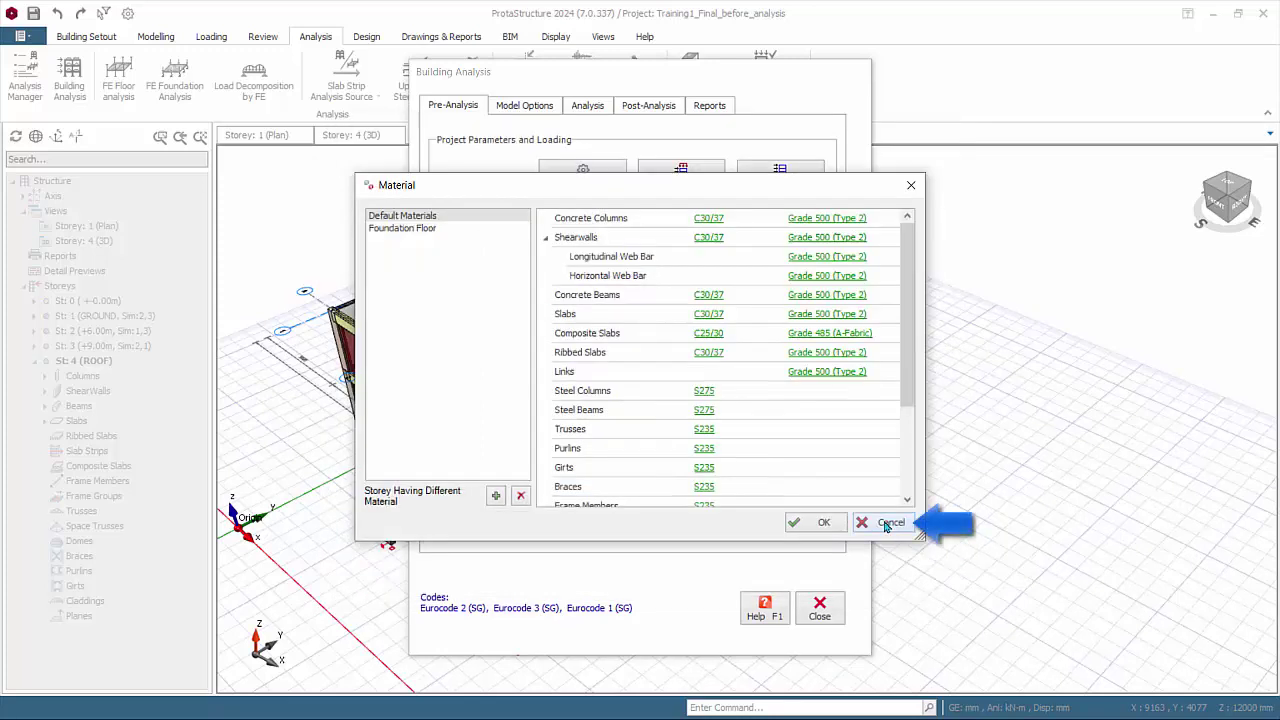
left_click(888, 524)
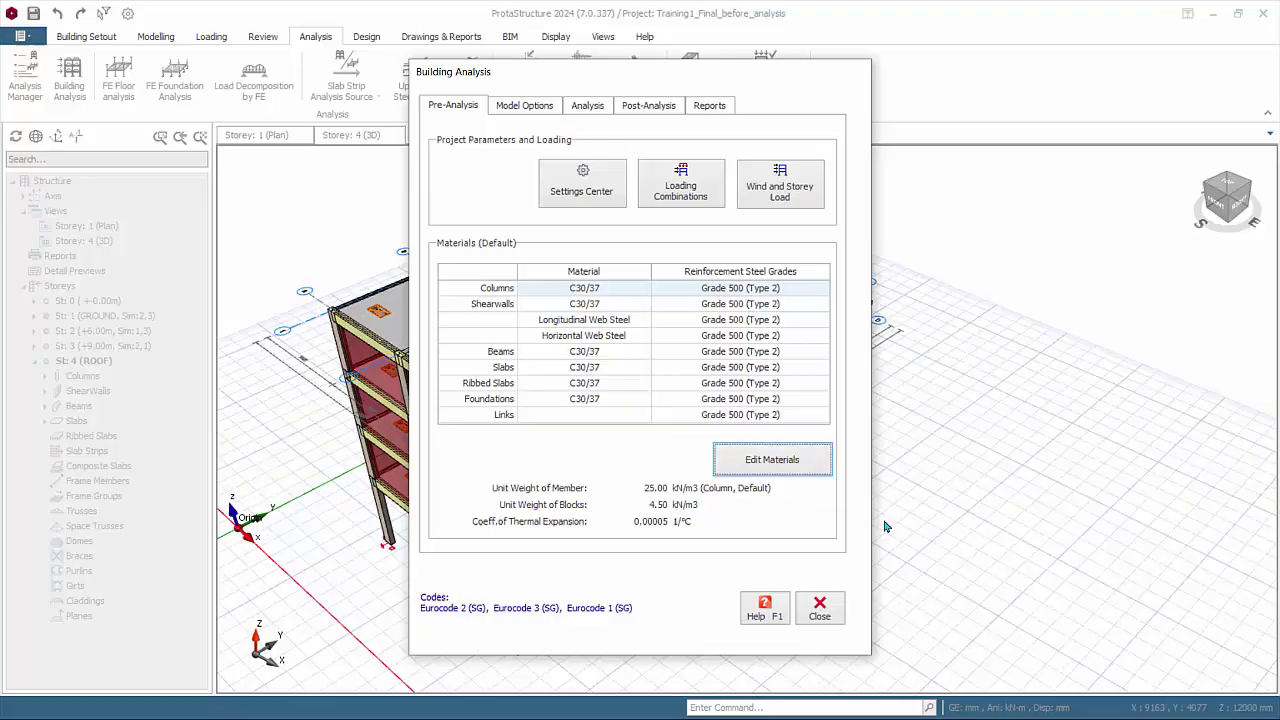